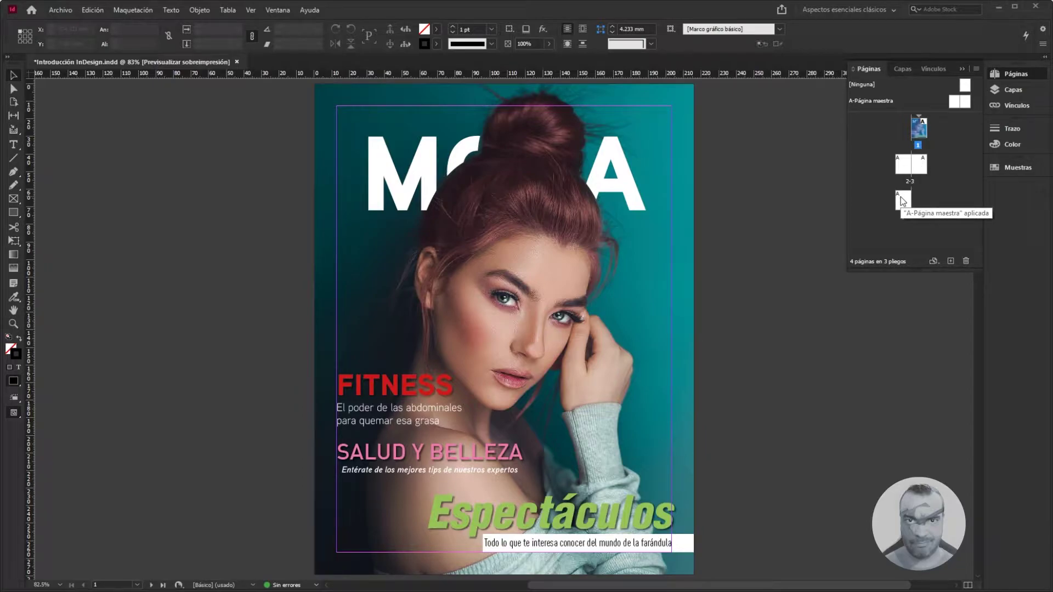
# On page 2, create a text frame about 93 × 254 mm that fills the left column between the margins
pyautogui.doubleClick(903, 165)
pyautogui.doubleClick(924, 167)
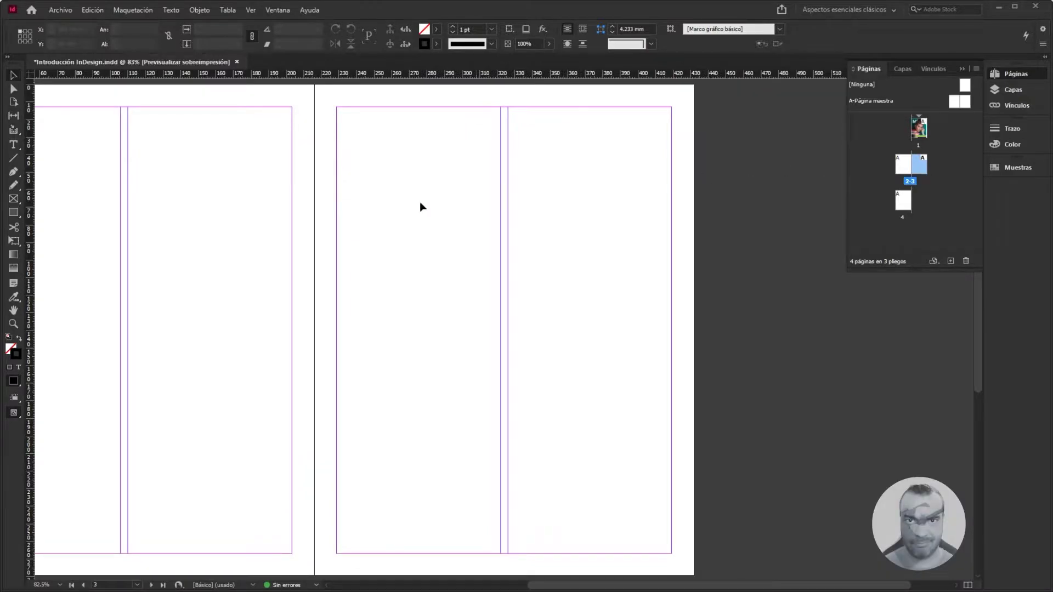
pyautogui.doubleClick(909, 204)
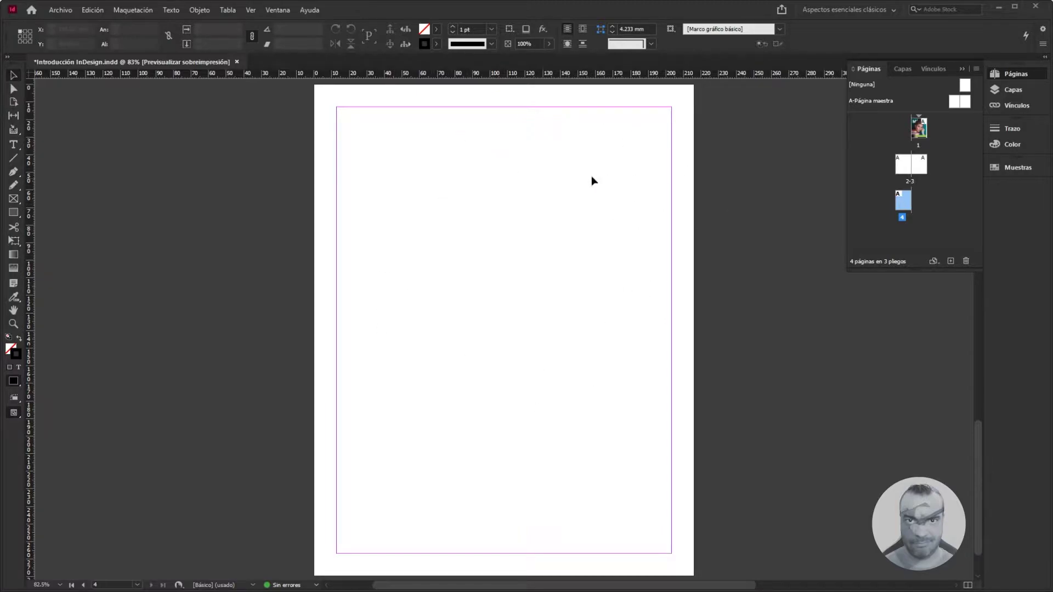
pyautogui.doubleClick(903, 165)
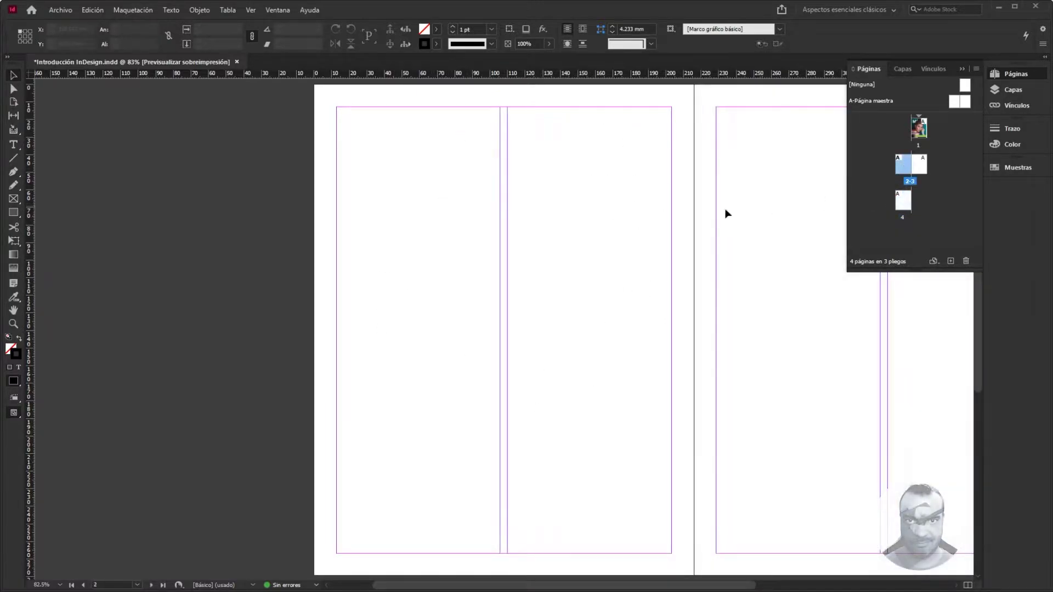
pyautogui.click(14, 144)
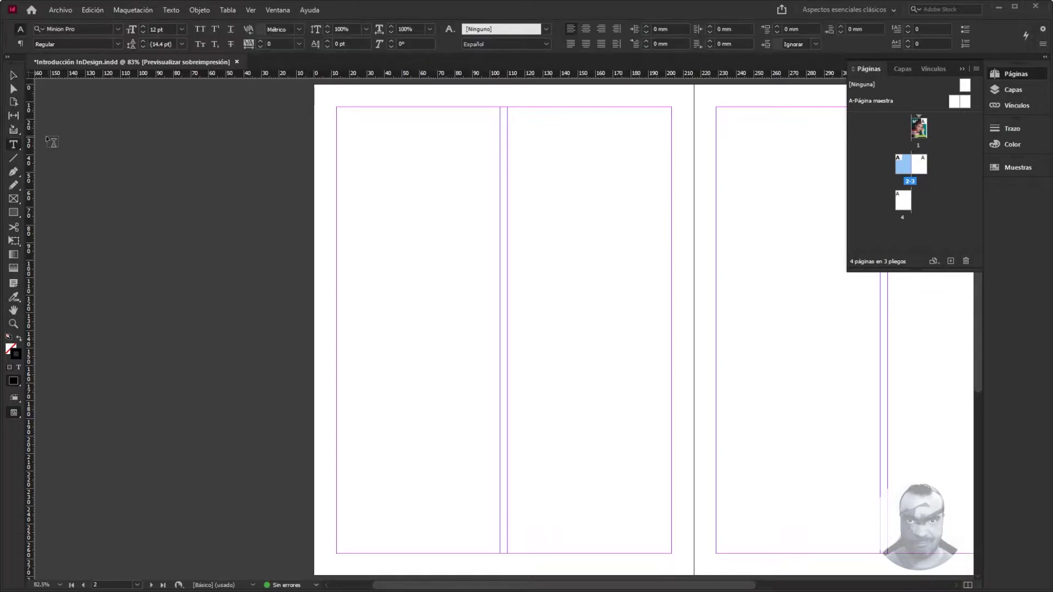
pyautogui.moveTo(336, 108); pyautogui.dragTo(500, 553)
pyautogui.press('Escape')
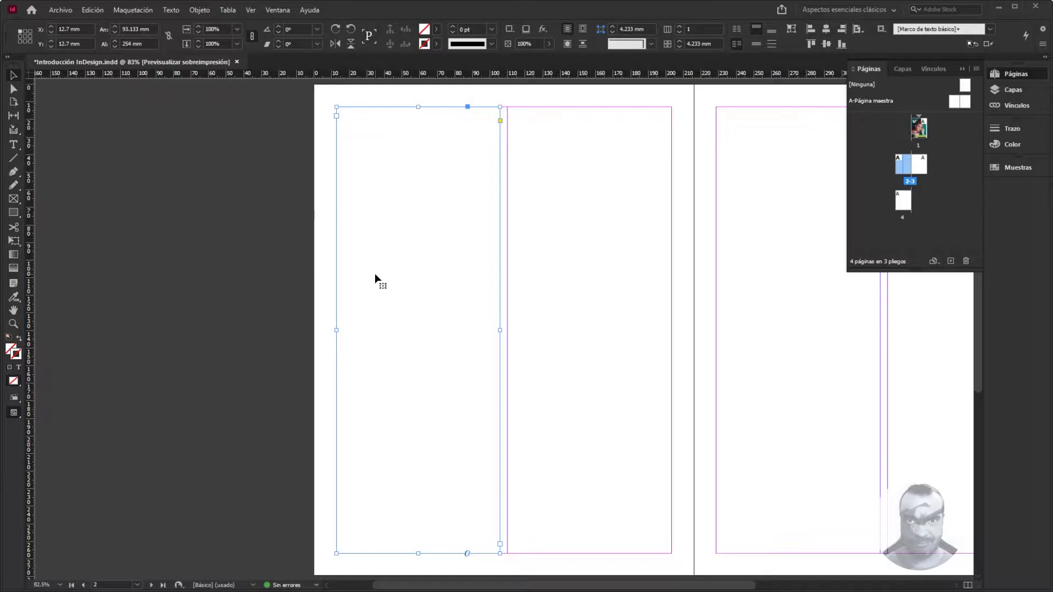
# Paste the copied Lorem ipsum text into the empty text frame in page 2's first column
pyautogui.press('t')
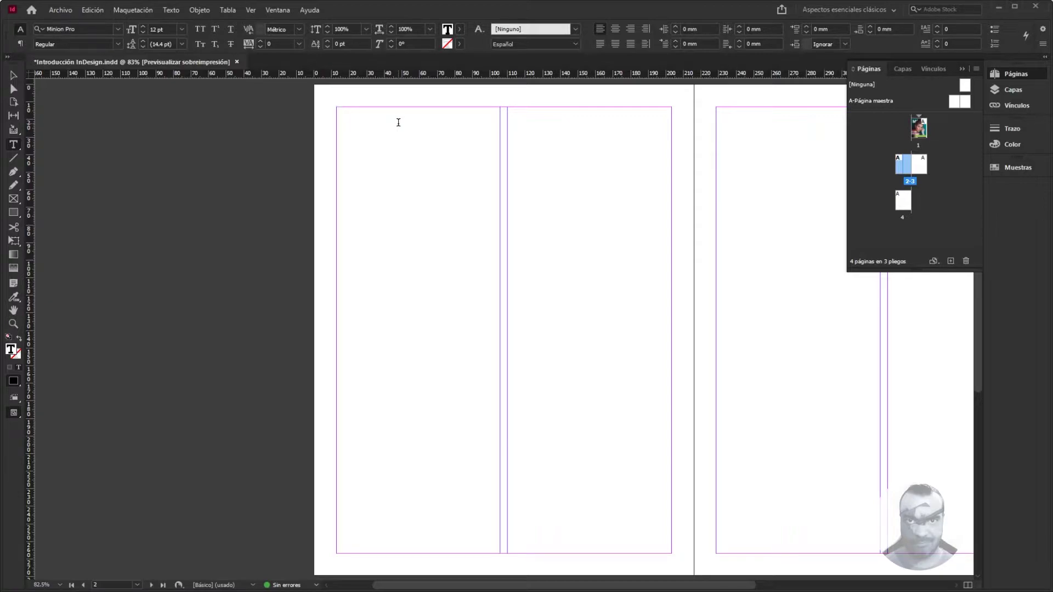
pyautogui.click(398, 122)
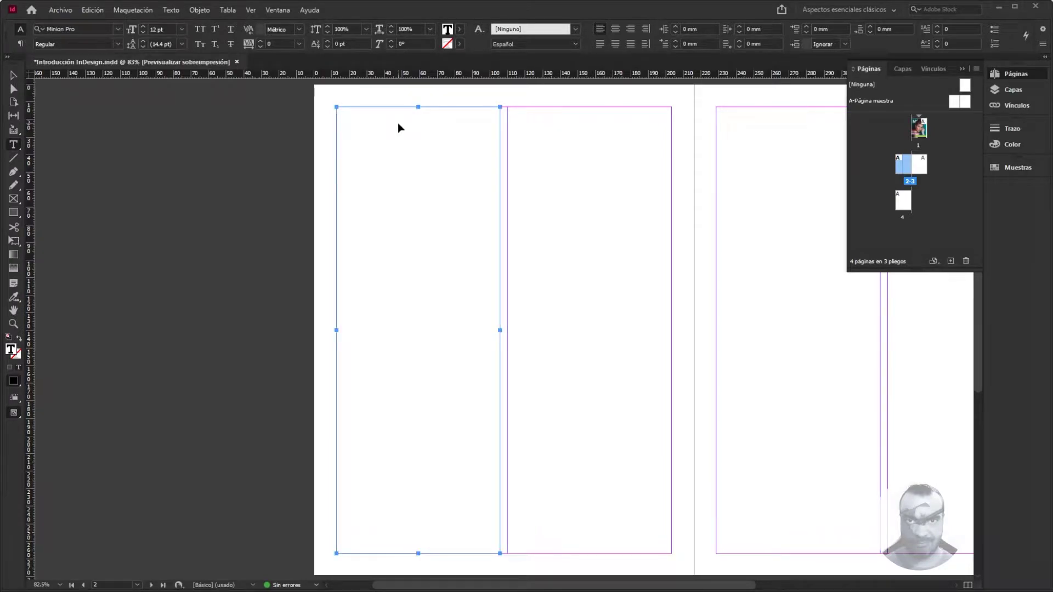
pyautogui.hotkey('ctrl', 'v')
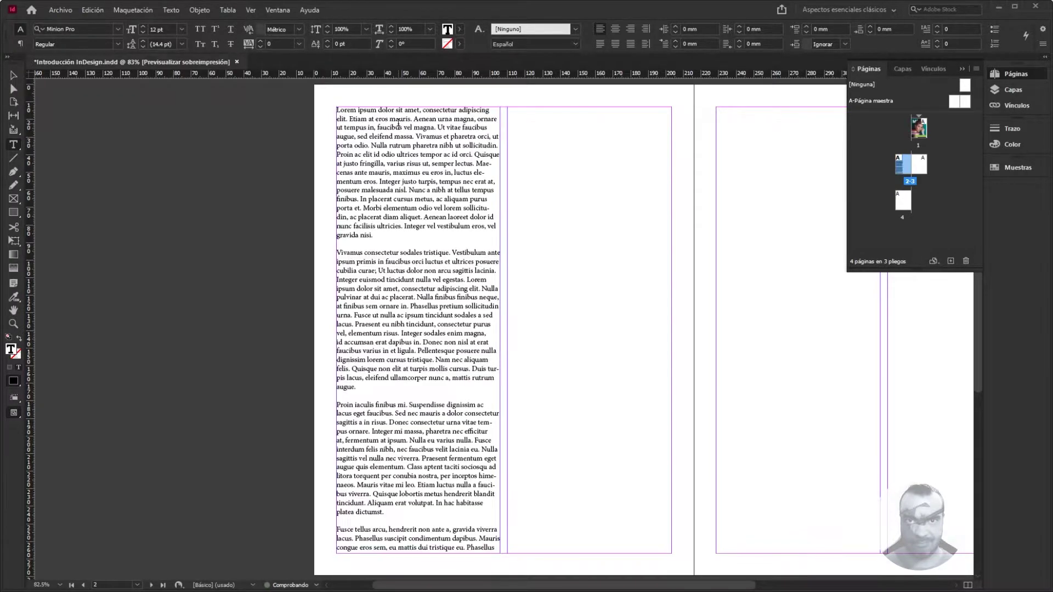
# Try different paragraph alignments on the pasted text and settle on justified with the last line aligned left
pyautogui.click(407, 323)
pyautogui.moveTo(337, 109); pyautogui.dragTo(526, 554)
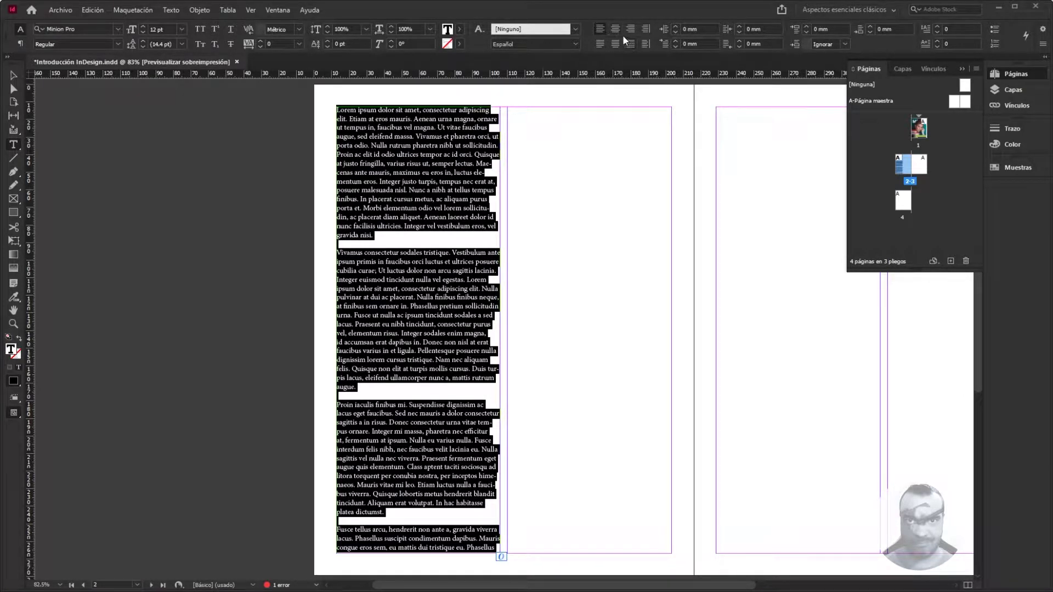
pyautogui.click(603, 43)
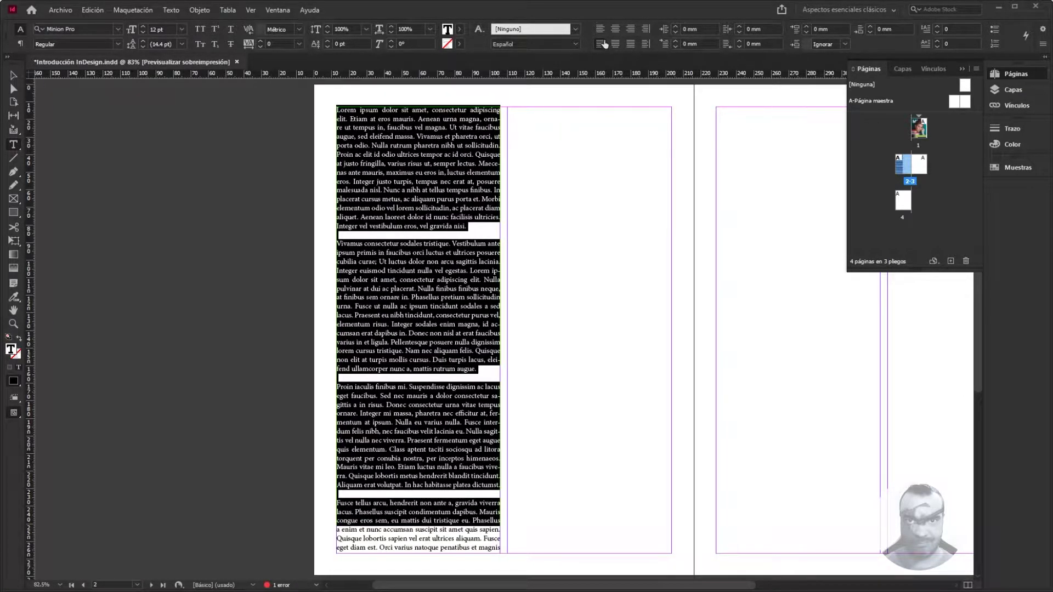
pyautogui.click(615, 43)
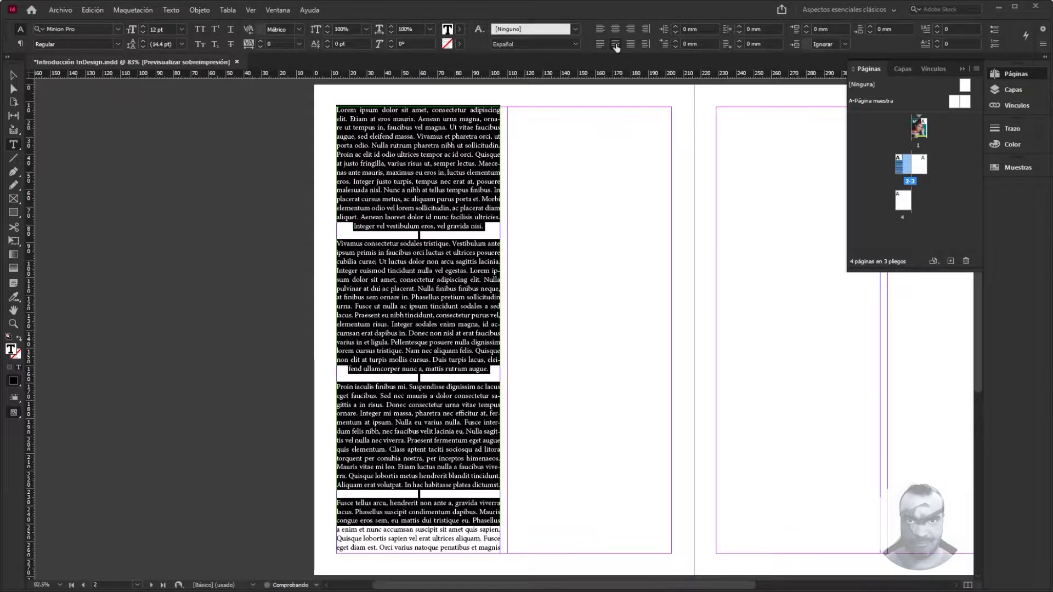
pyautogui.click(630, 31)
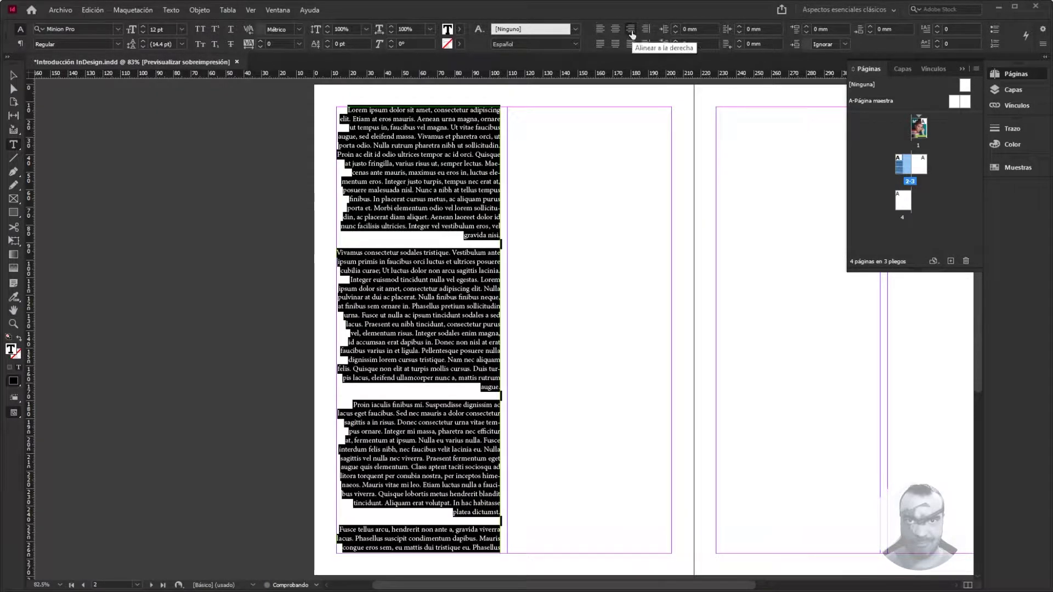
pyautogui.click(615, 32)
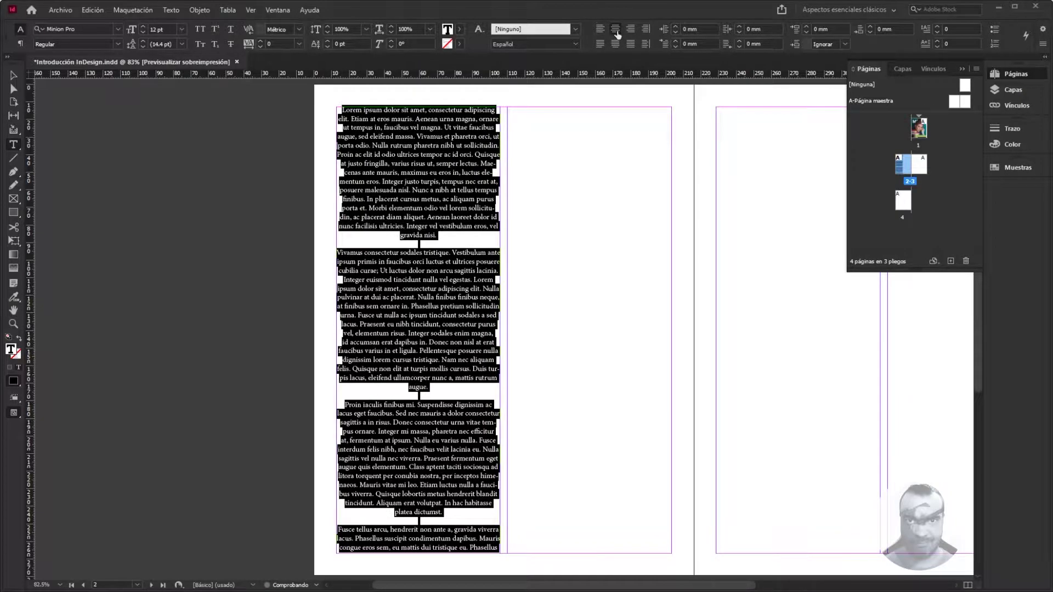
pyautogui.click(600, 44)
pyautogui.click(500, 112)
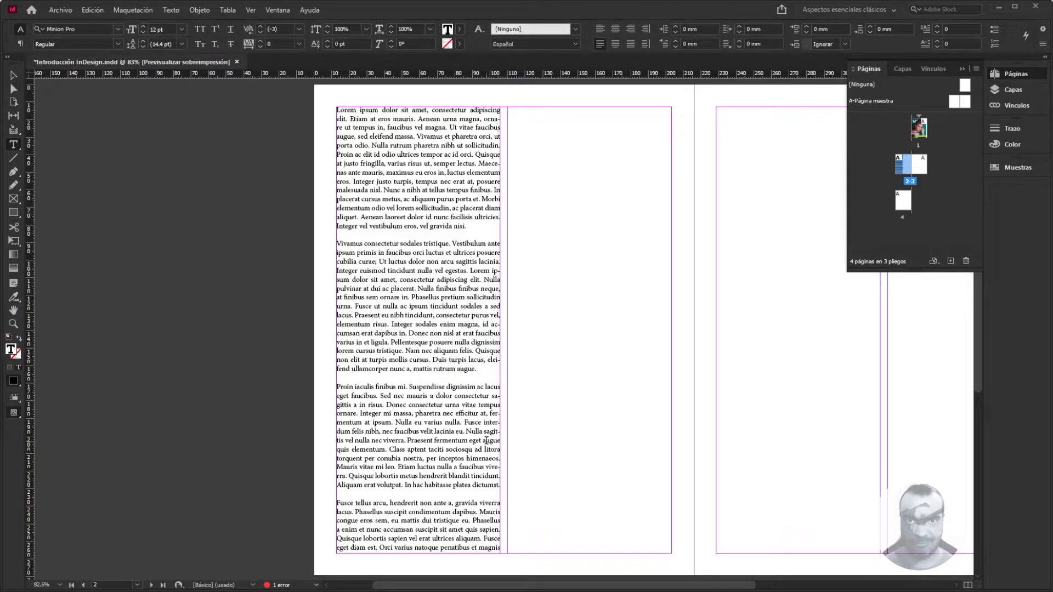
# Turn off hyphenation for all the text in page 2's first column using the Paragraph settings
pyautogui.moveTo(335, 109); pyautogui.dragTo(554, 556)
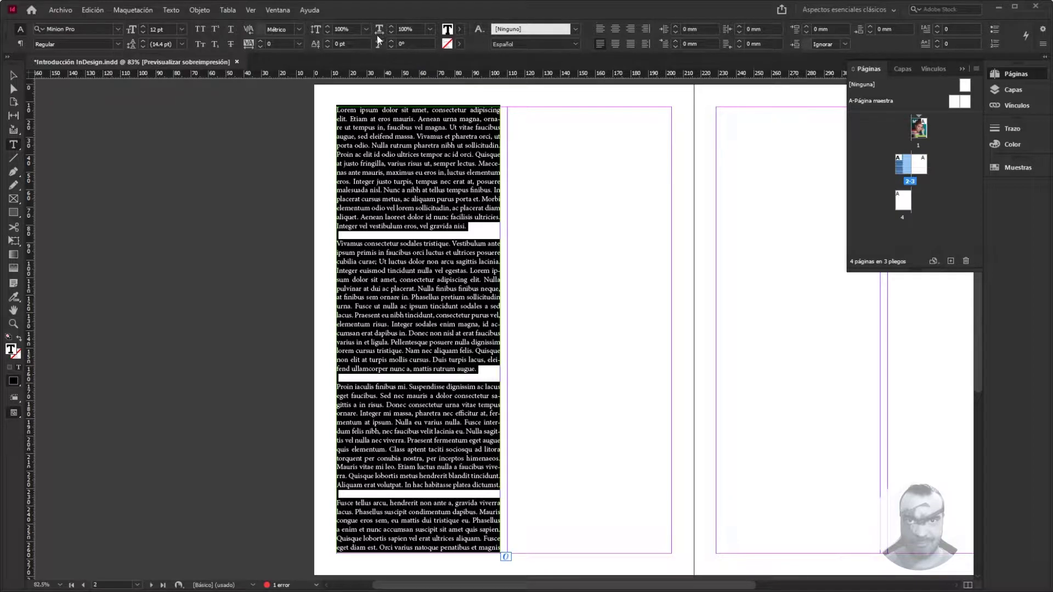
pyautogui.click(283, 11)
pyautogui.moveTo(410, 287)
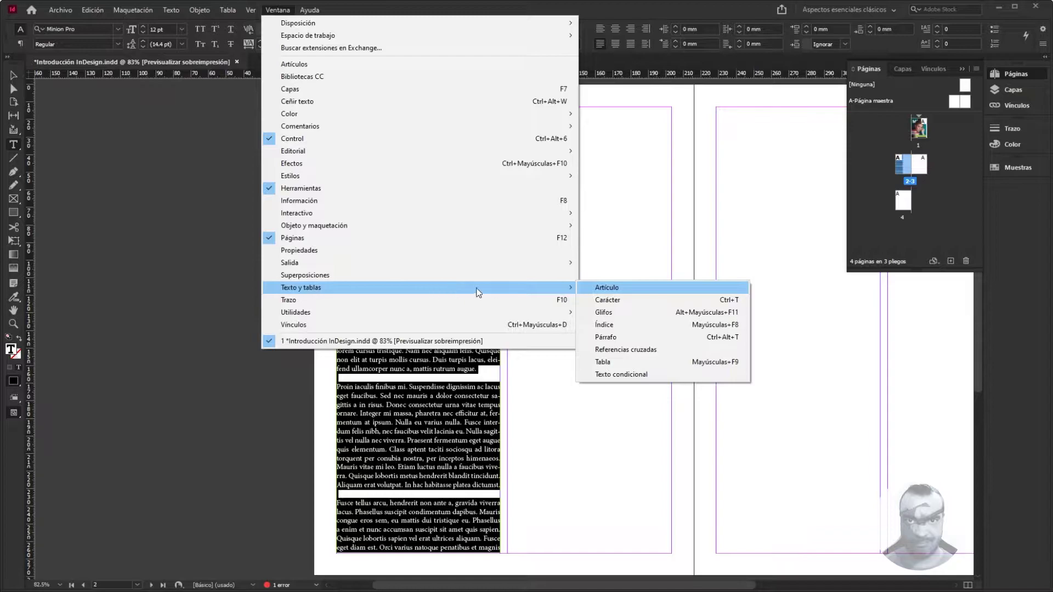
pyautogui.click(607, 337)
pyautogui.moveTo(413, 186); pyautogui.dragTo(723, 173)
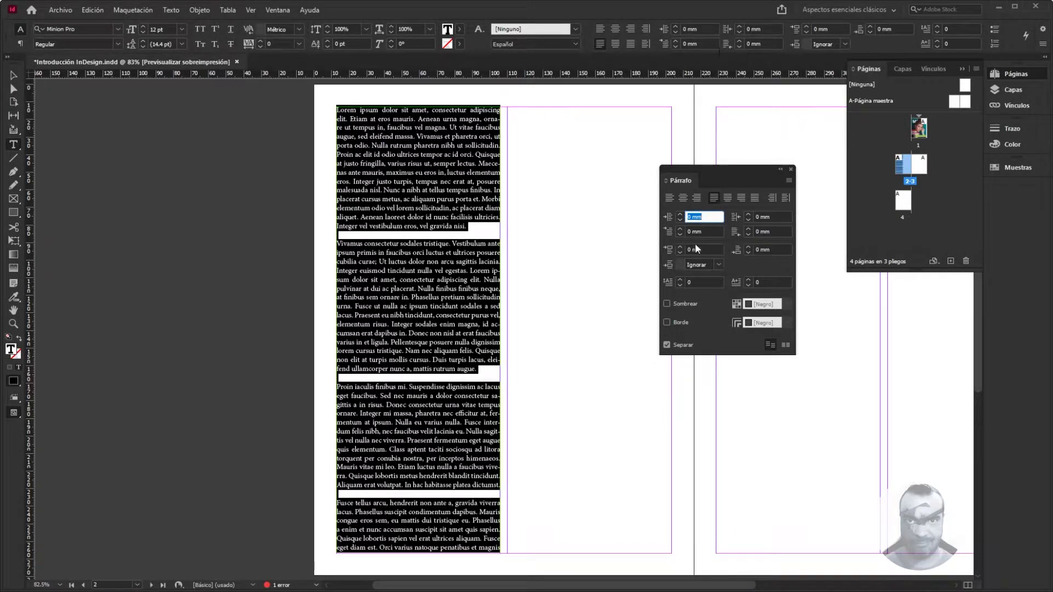
pyautogui.click(667, 345)
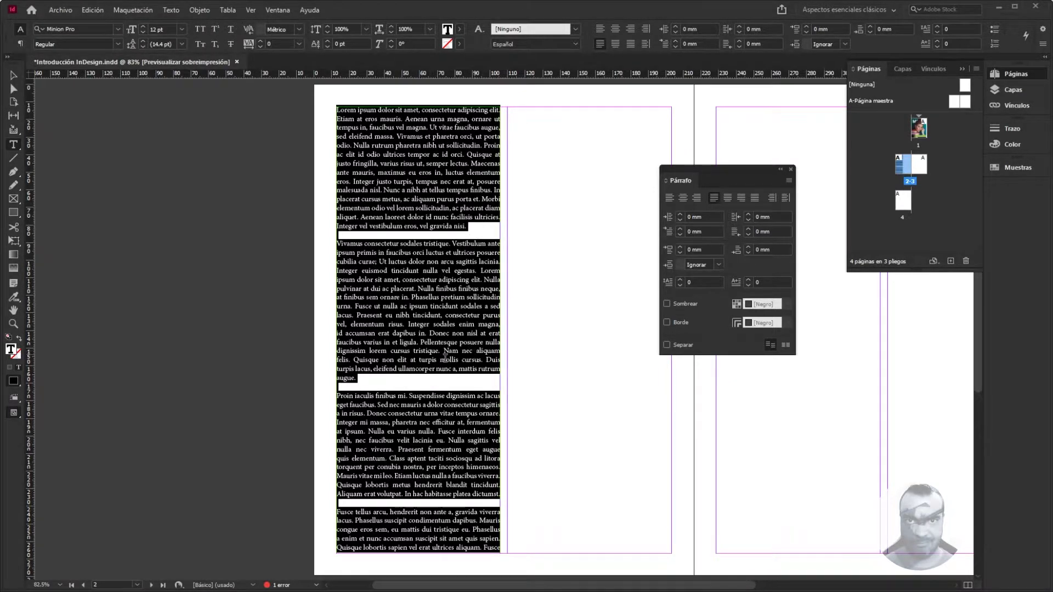
pyautogui.click(416, 546)
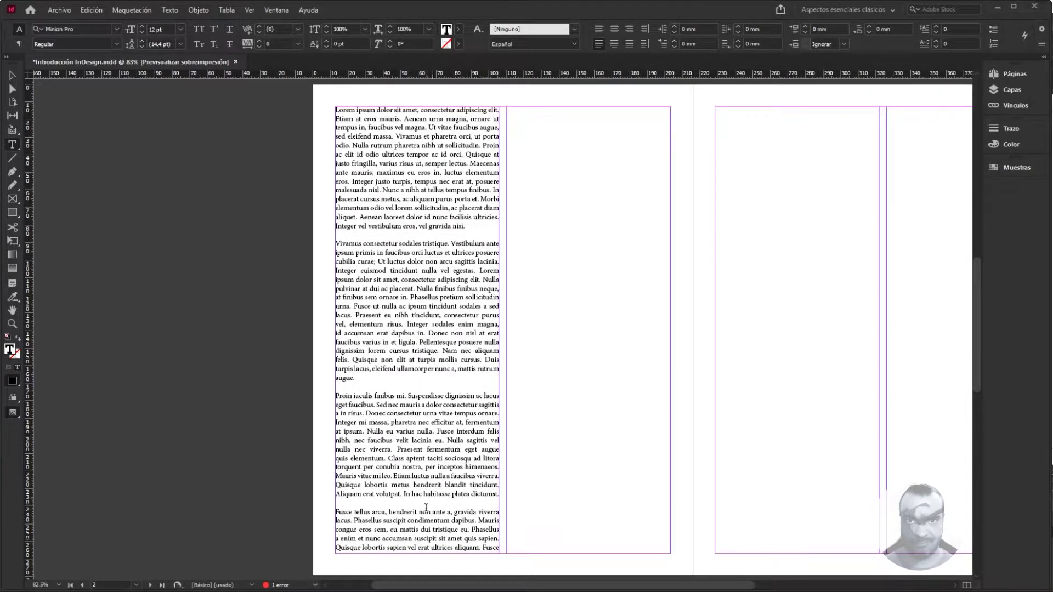
# Thread the overset text into linked frames in page 2's second column and page 3's first column
pyautogui.click(12, 75)
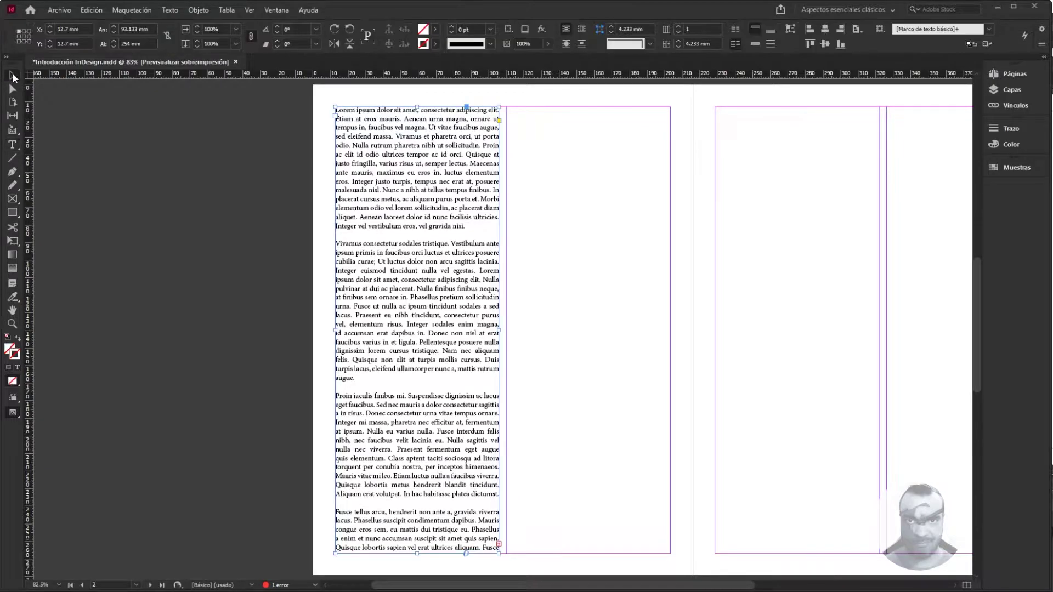
pyautogui.click(498, 544)
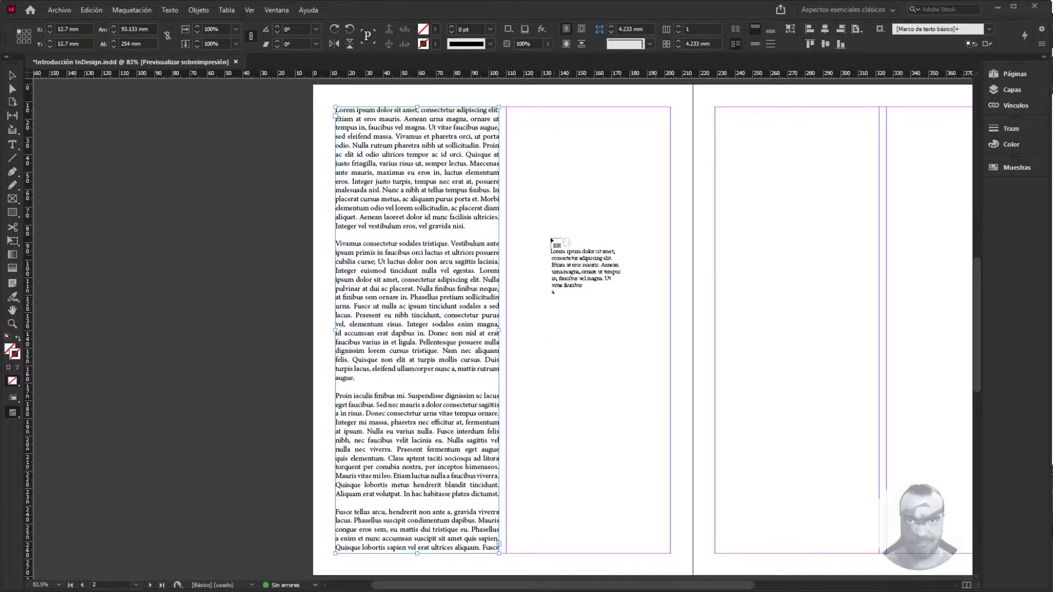
pyautogui.click(508, 110)
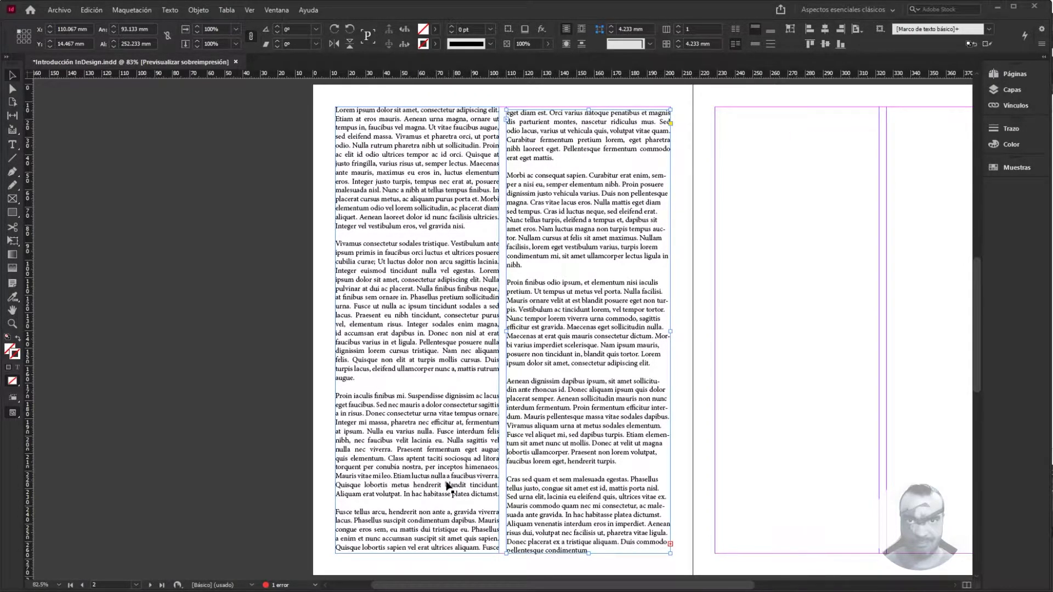
pyautogui.click(670, 545)
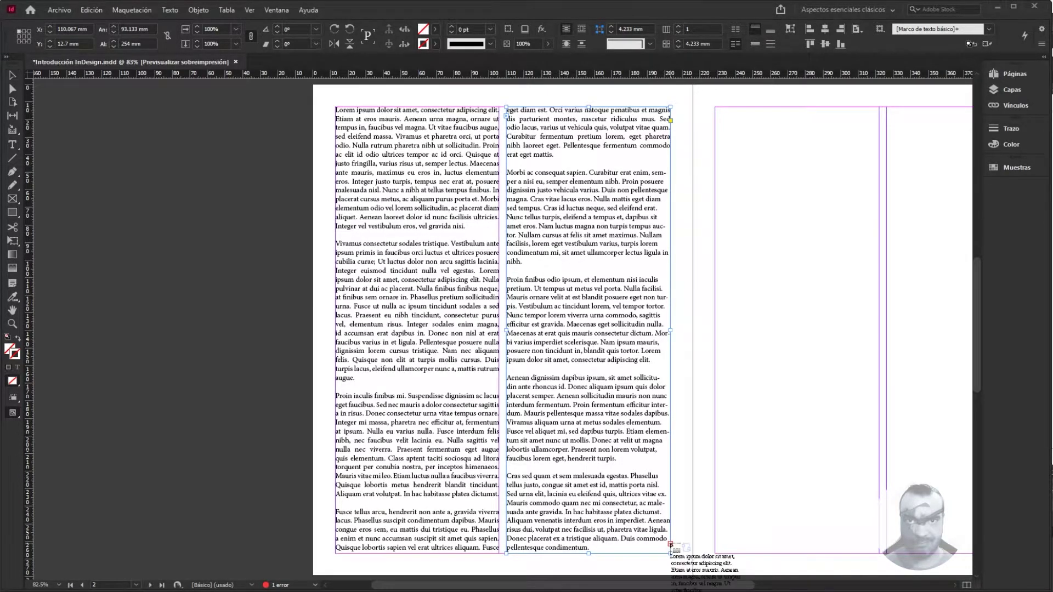
pyautogui.click(714, 117)
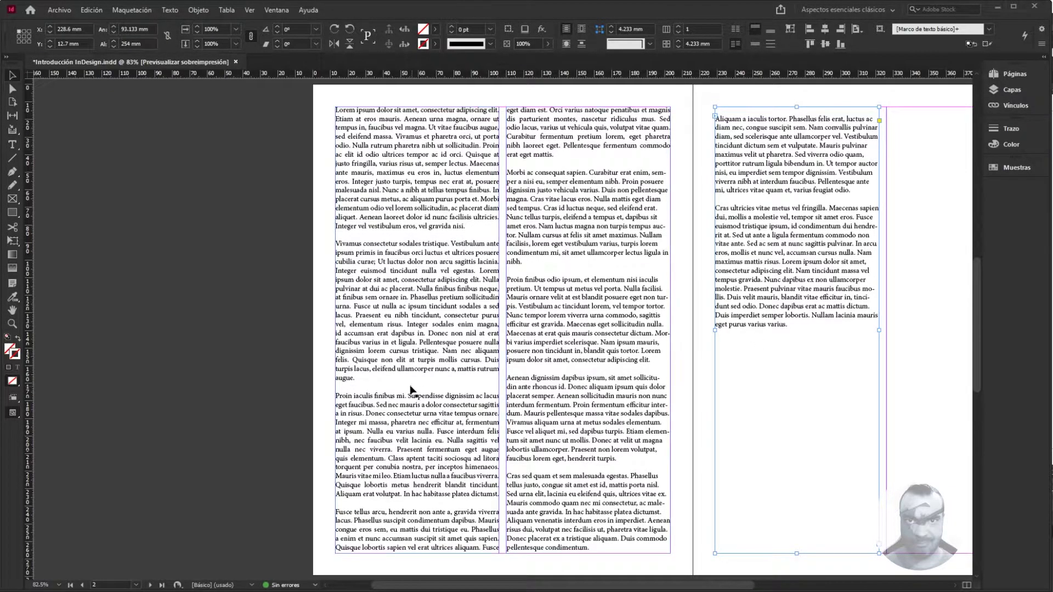
# Delete the paragraph beginning "Proin finibus odio ipsum" from page 2's second column
pyautogui.press('t')
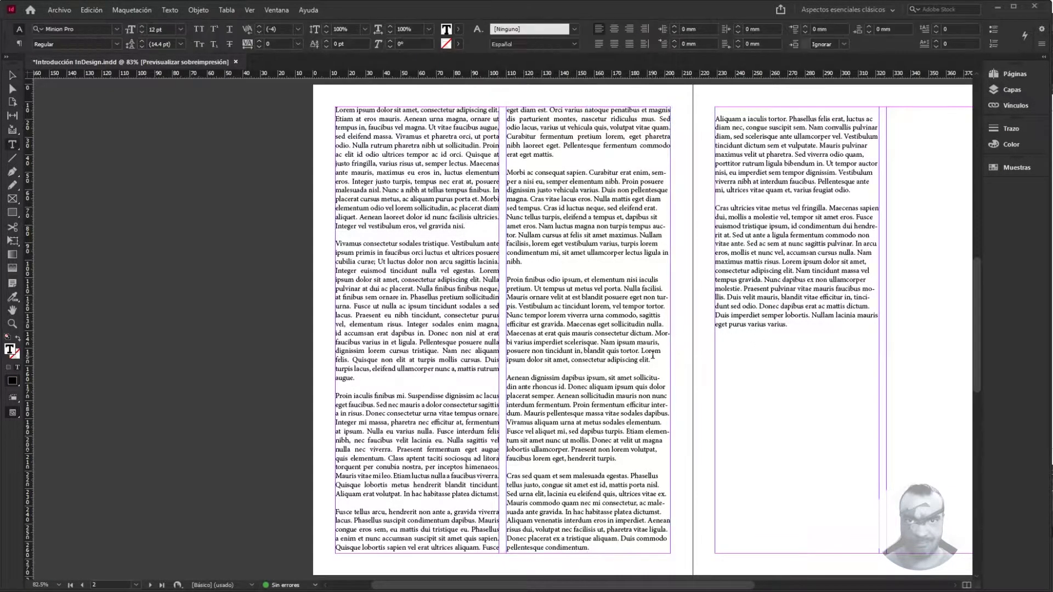
pyautogui.moveTo(656, 362); pyautogui.dragTo(509, 279)
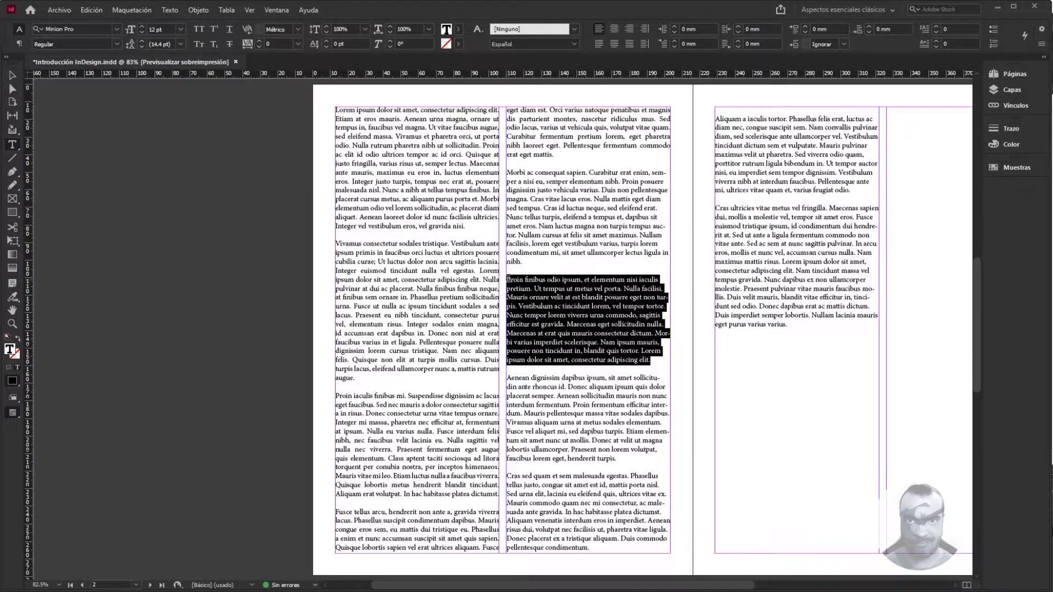
pyautogui.press('BackSpace')
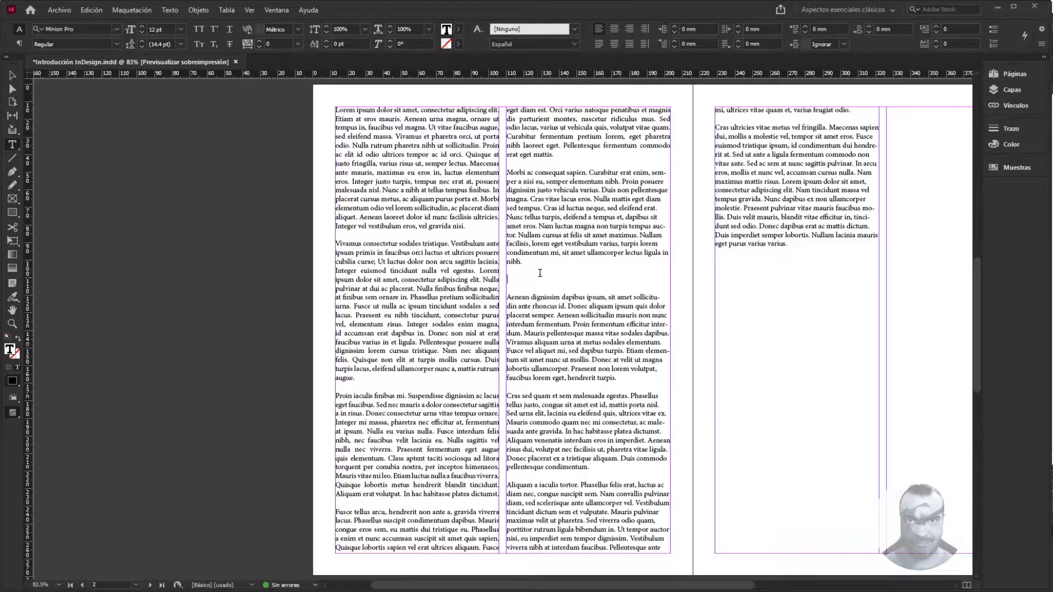
# Insert a run of empty lines where the paragraph was deleted to push the threaded text along, and remove them again
pyautogui.press('Return')
pyautogui.press('Return')
pyautogui.press('Return')
pyautogui.press('Return')
pyautogui.press('Return')
pyautogui.press('Return')
pyautogui.press('Return')
pyautogui.press('Return')
pyautogui.press('Return')
pyautogui.press('BackSpace')
pyautogui.press('BackSpace')
pyautogui.press('BackSpace')
pyautogui.press('BackSpace')
pyautogui.press('BackSpace')
pyautogui.press('BackSpace')
pyautogui.press('BackSpace')
pyautogui.press('BackSpace')
pyautogui.press('BackSpace')
pyautogui.press('BackSpace')
pyautogui.press('BackSpace')
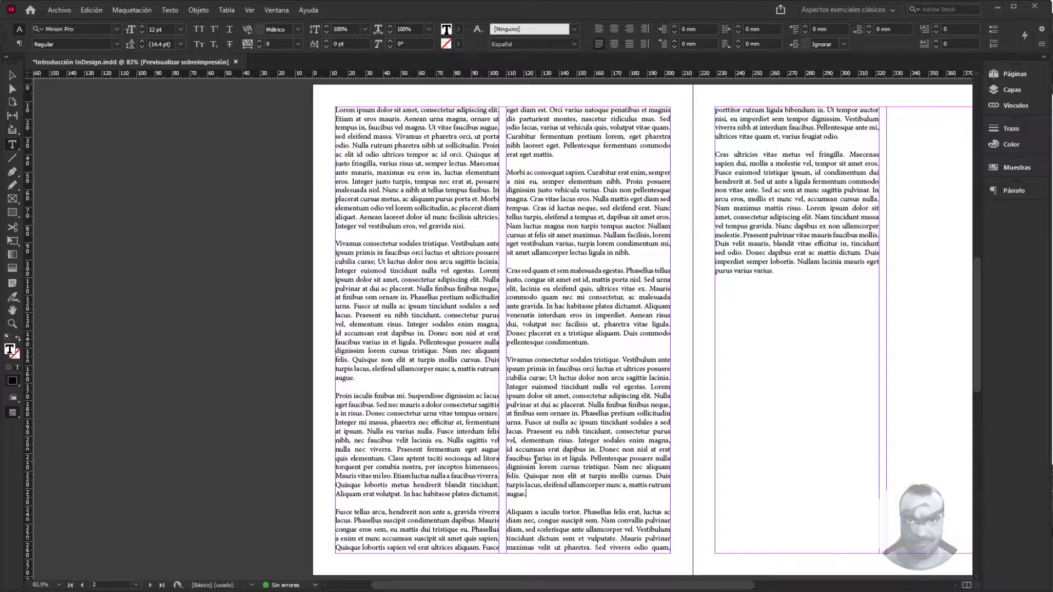
# Lower the top edges of both text frames on page 2 to about 88 mm, leaving room for a title
pyautogui.press('Escape')
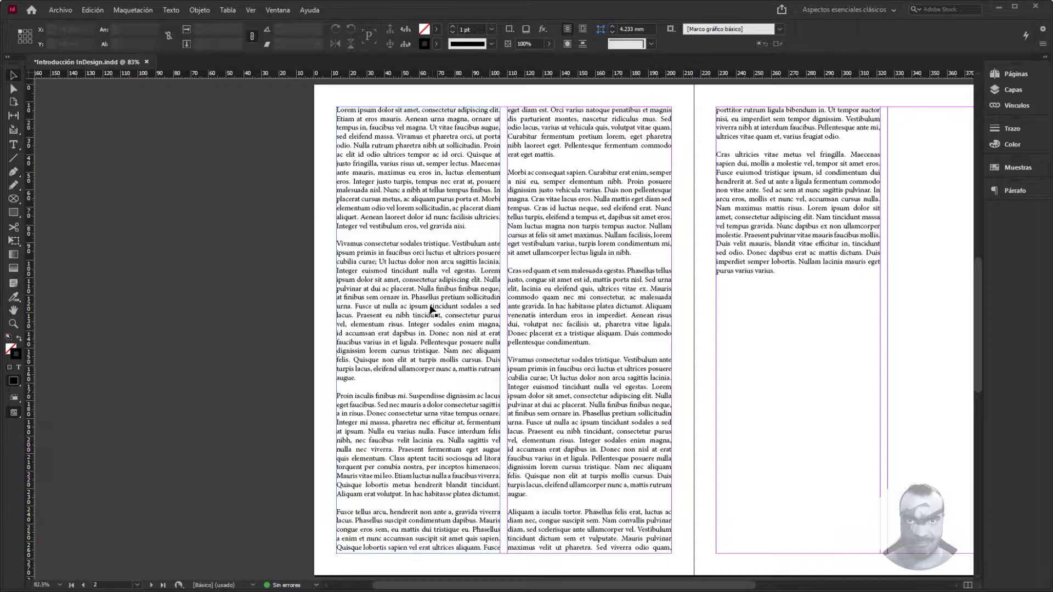
pyautogui.click(441, 145)
pyautogui.moveTo(418, 122); pyautogui.dragTo(430, 248)
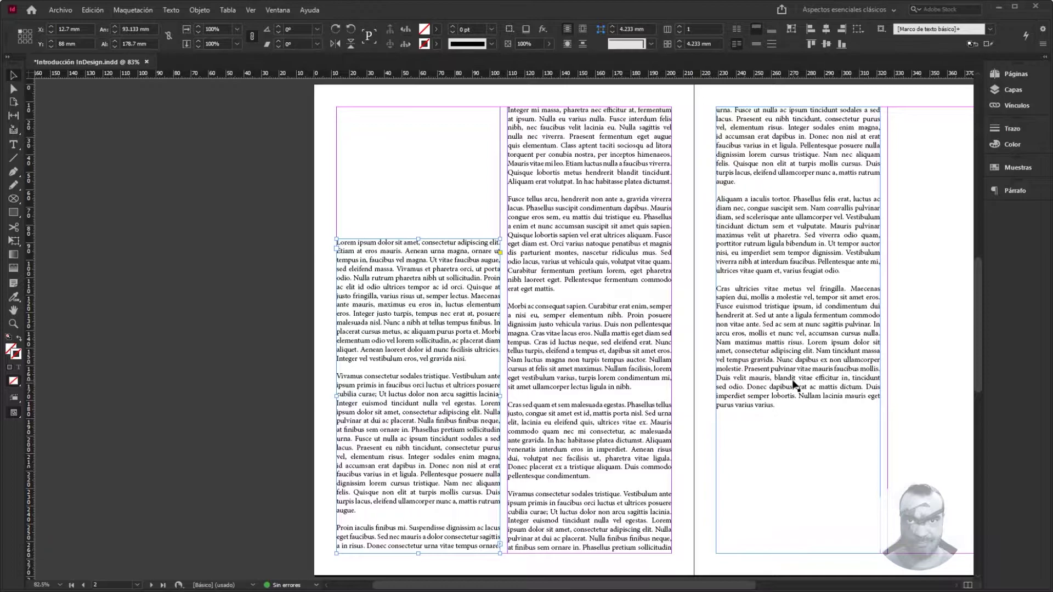
pyautogui.click(588, 113)
pyautogui.moveTo(588, 114); pyautogui.dragTo(589, 239)
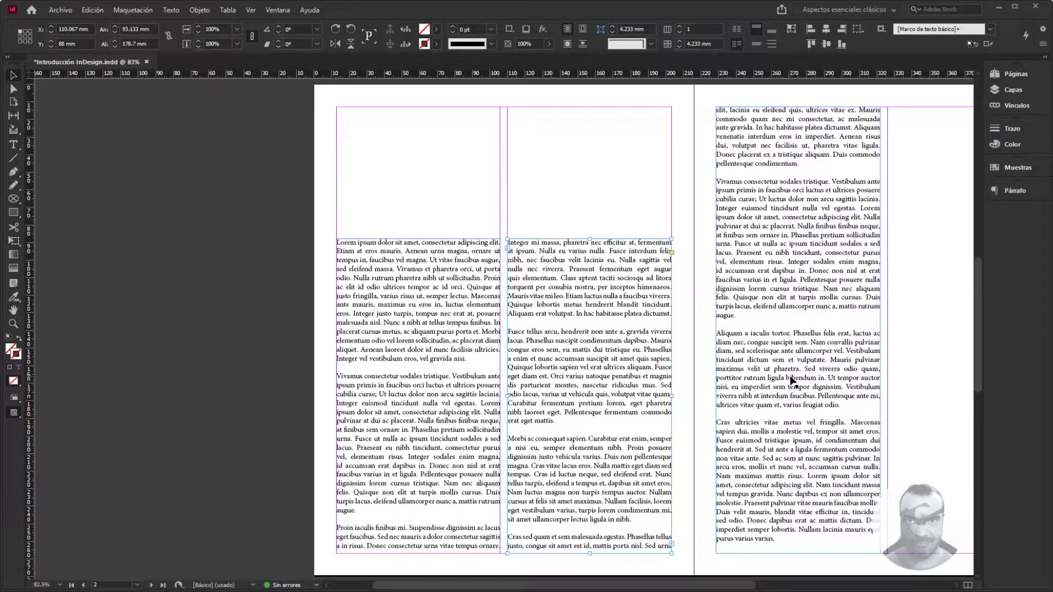
# Create a text frame spanning both columns at the top margin of page 2 and enter the title "Colores de"
pyautogui.click(12, 146)
pyautogui.moveTo(337, 107); pyautogui.dragTo(669, 199)
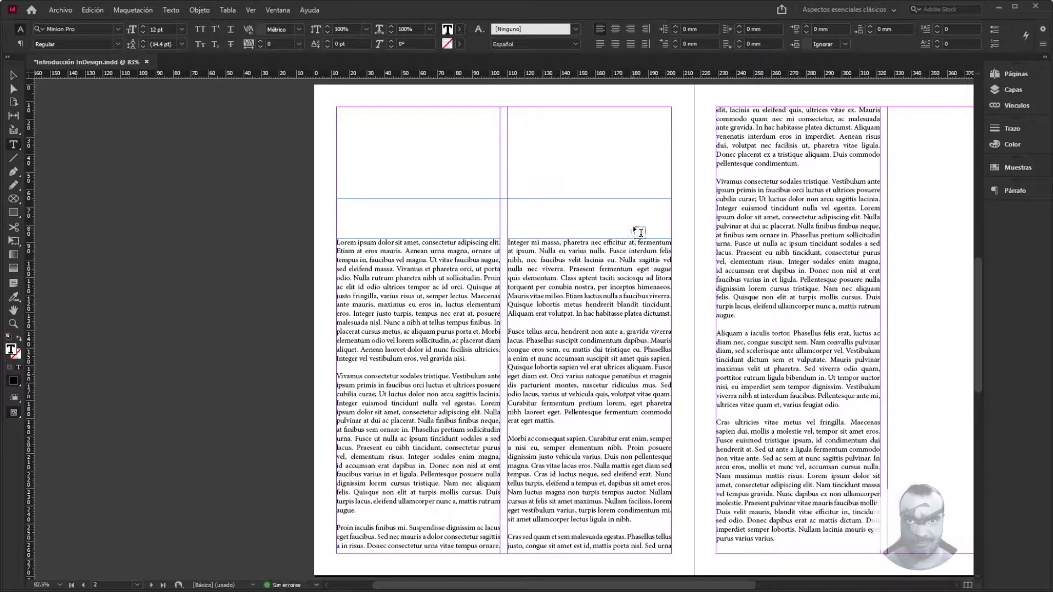
pyautogui.write('Espectáculos')
pyautogui.hotkey('ctrl', 'a')
pyautogui.write('Colores de Verano')
# Format the title in a large condensed bold italic font and shorten its frame to about 15.3 mm high
pyautogui.hotkey('ctrl', 'a')
pyautogui.click(117, 28)
pyautogui.click(82, 164)
pyautogui.click(182, 29)
pyautogui.click(164, 197)
pyautogui.hotkey('ctrl', 'z')
pyautogui.click(117, 28)
pyautogui.click(181, 134)
pyautogui.press('Escape')
pyautogui.moveTo(503, 198); pyautogui.dragTo(455, 132)
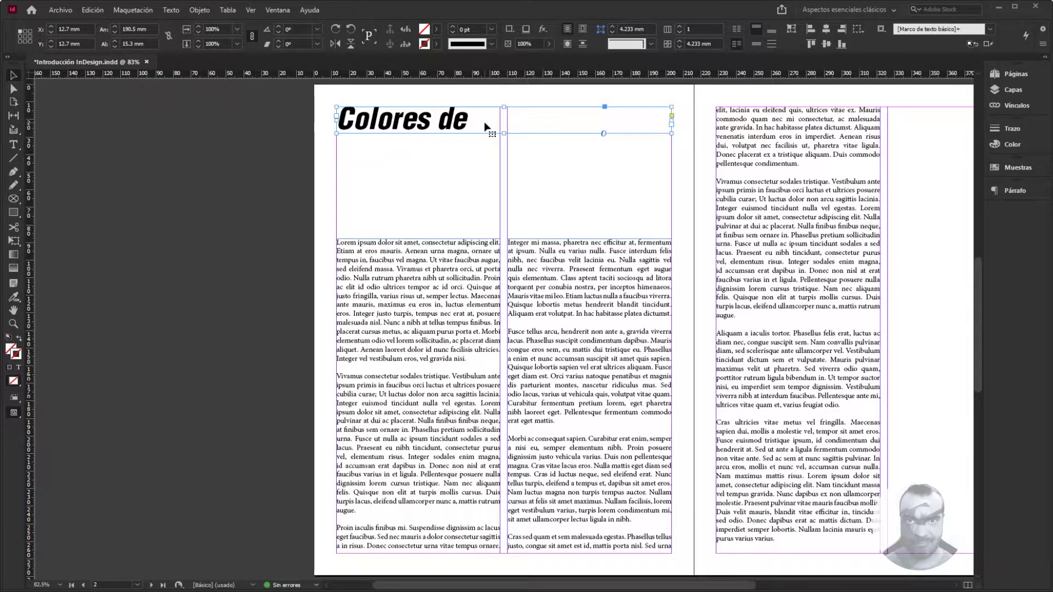
pyautogui.hotkey('ctrl', 'shift', 'a')
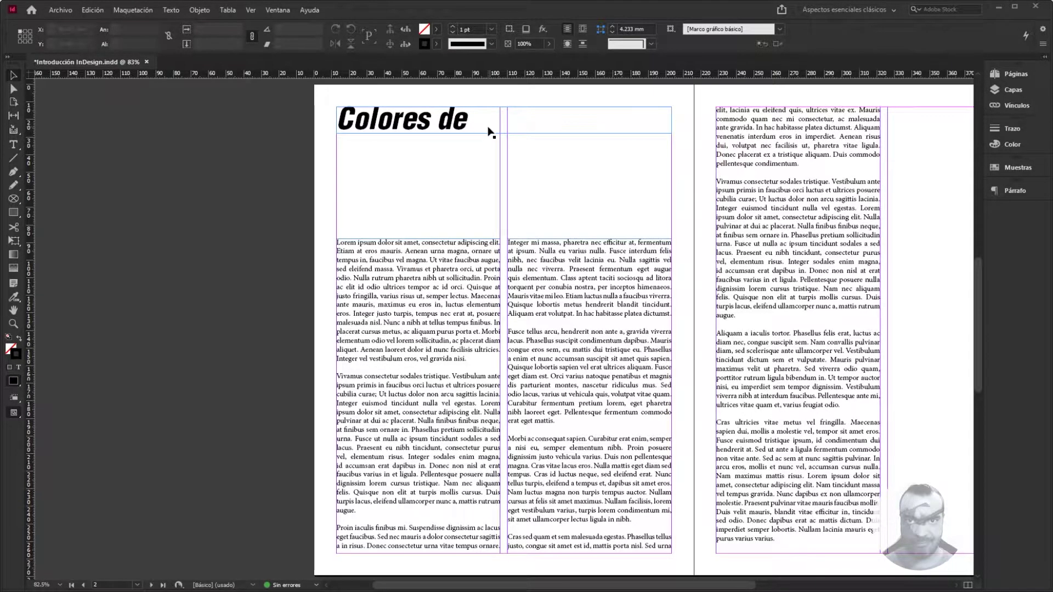
# Create a text frame below the "Colores de" title on page 2 and enter "Verano"
pyautogui.click(13, 144)
pyautogui.moveTo(394, 142); pyautogui.dragTo(671, 199)
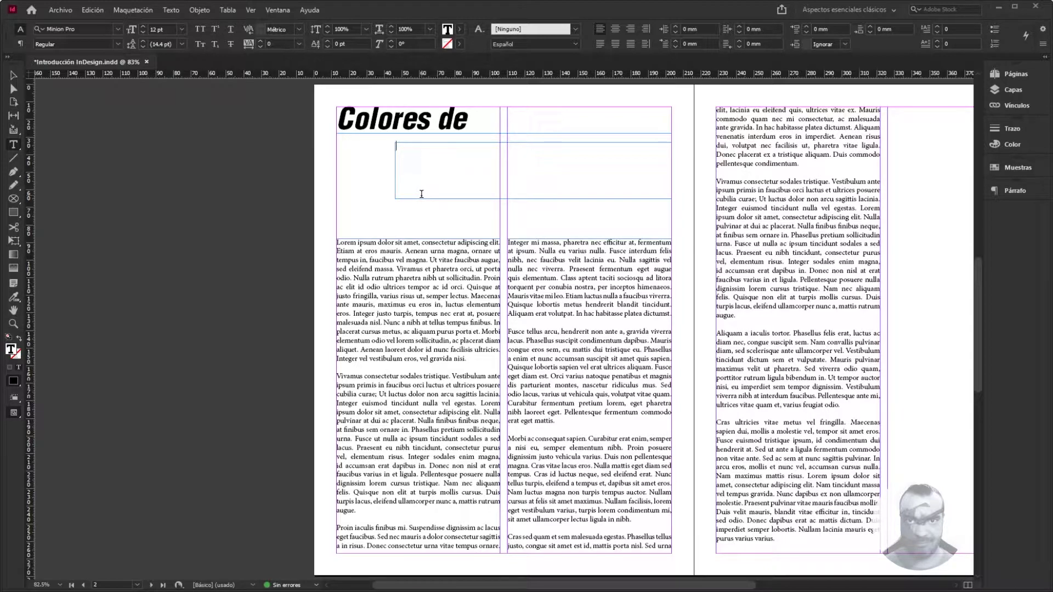
pyautogui.write('Verano')
# Format "Verano" in the Samble Tracie font at a large size and move its frame to about X 32.6 mm, Y 20.4 mm
pyautogui.hotkey('ctrl', 'a')
pyautogui.click(117, 28)
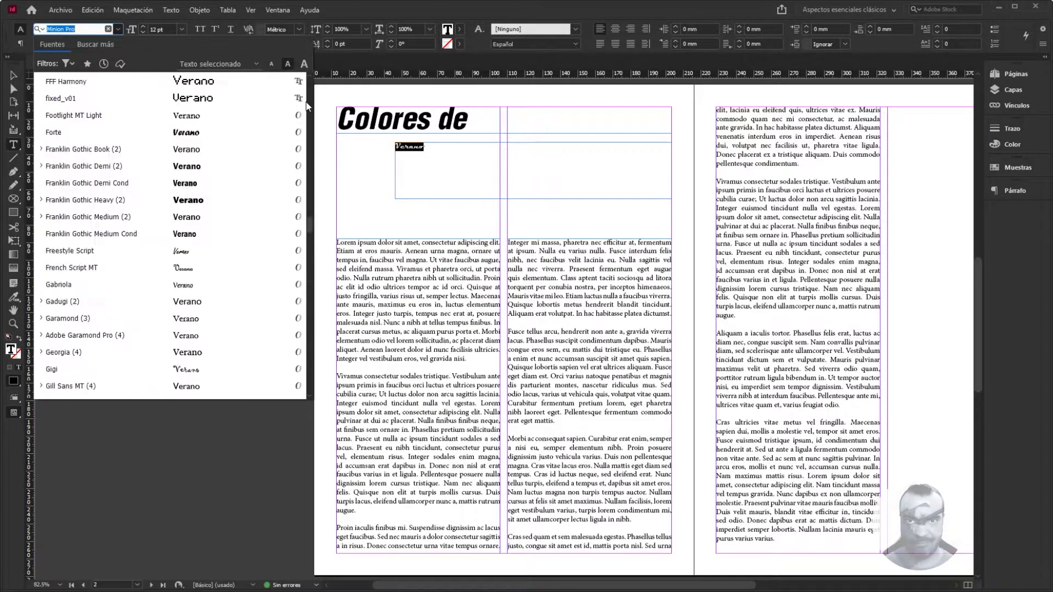
pyautogui.scroll(-20, 206, 108)
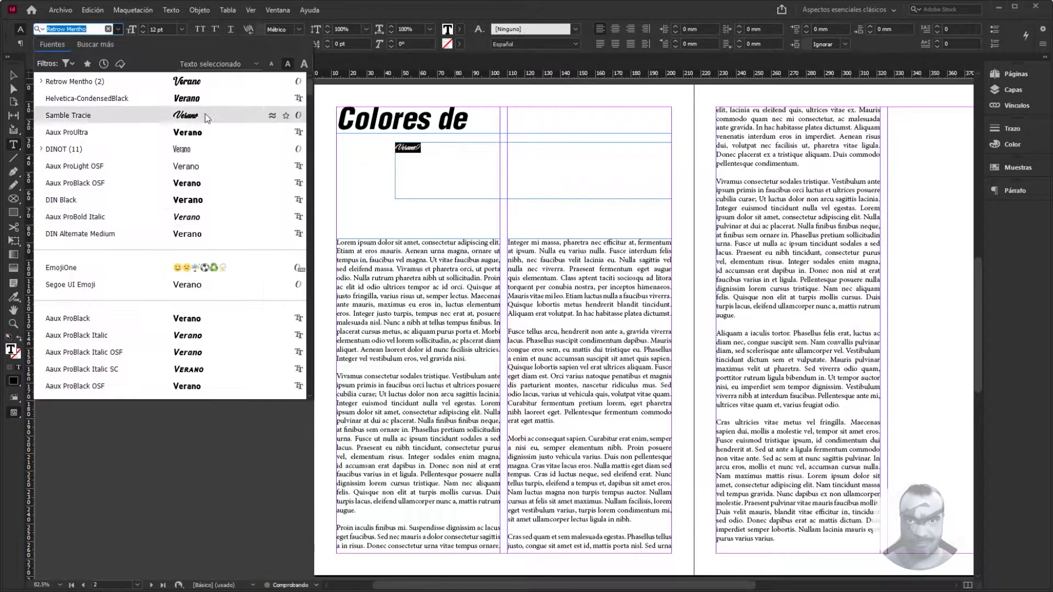
pyautogui.click(206, 109)
pyautogui.click(182, 28)
pyautogui.press('Escape')
pyautogui.moveTo(397, 168); pyautogui.dragTo(376, 162)
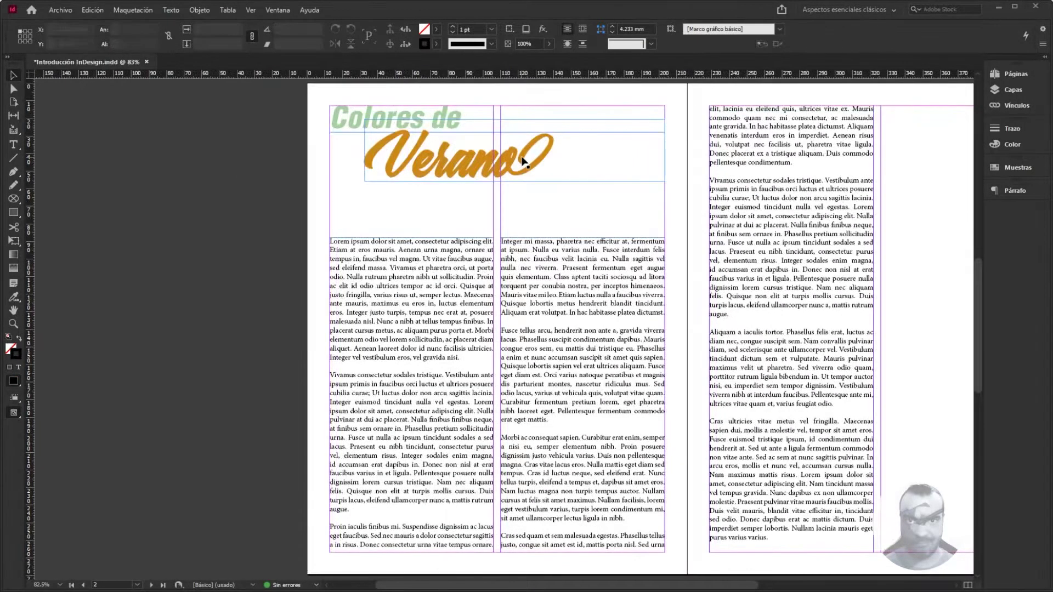
# Draw a circle about 41.8 mm wide over the end of "Verano" and give it a C=0 M=0 Y=100 K=0 fill without stroke
pyautogui.moveTo(14, 215); pyautogui.dragTo(45, 237)
pyautogui.moveTo(541, 147); pyautogui.dragTo(578, 183)
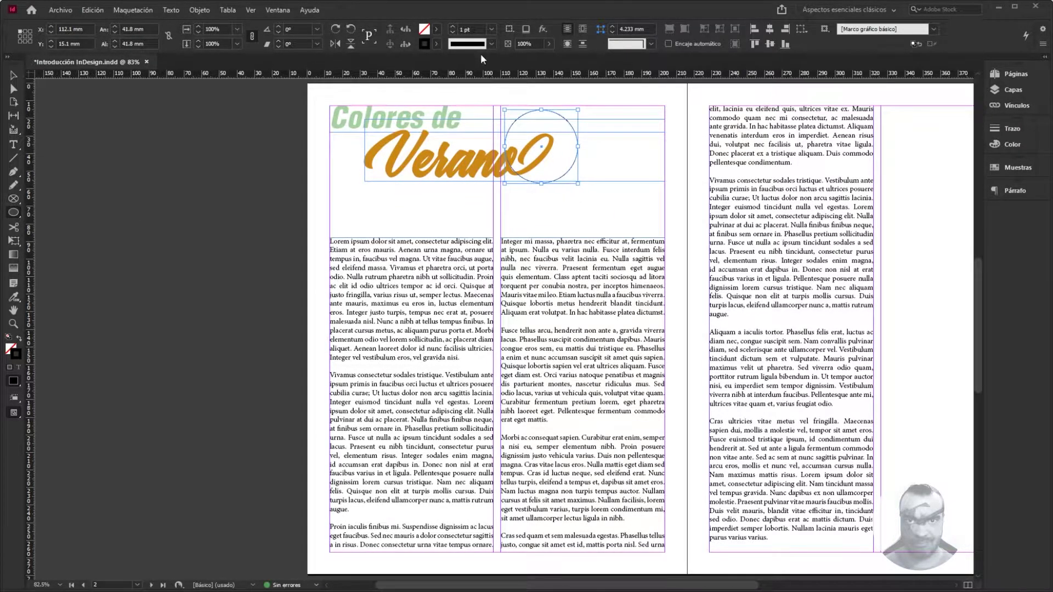
pyautogui.click(436, 42)
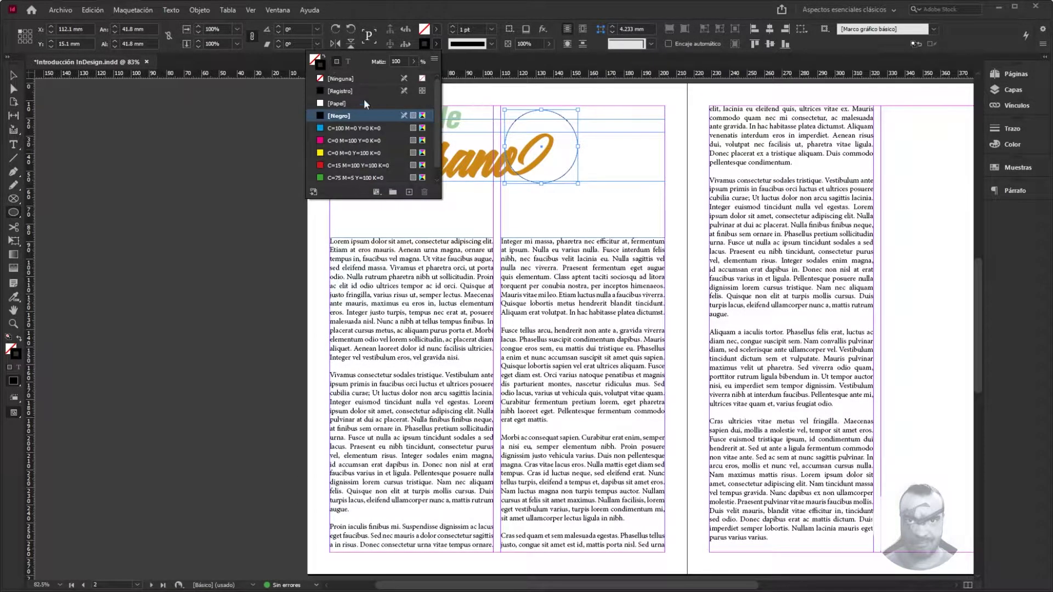
pyautogui.click(330, 153)
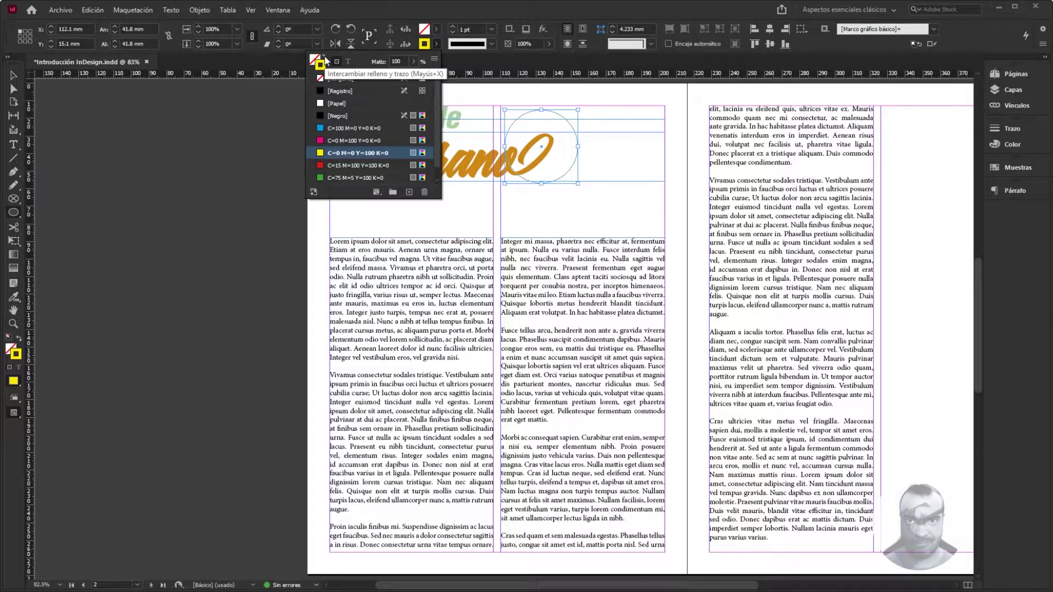
pyautogui.click(325, 59)
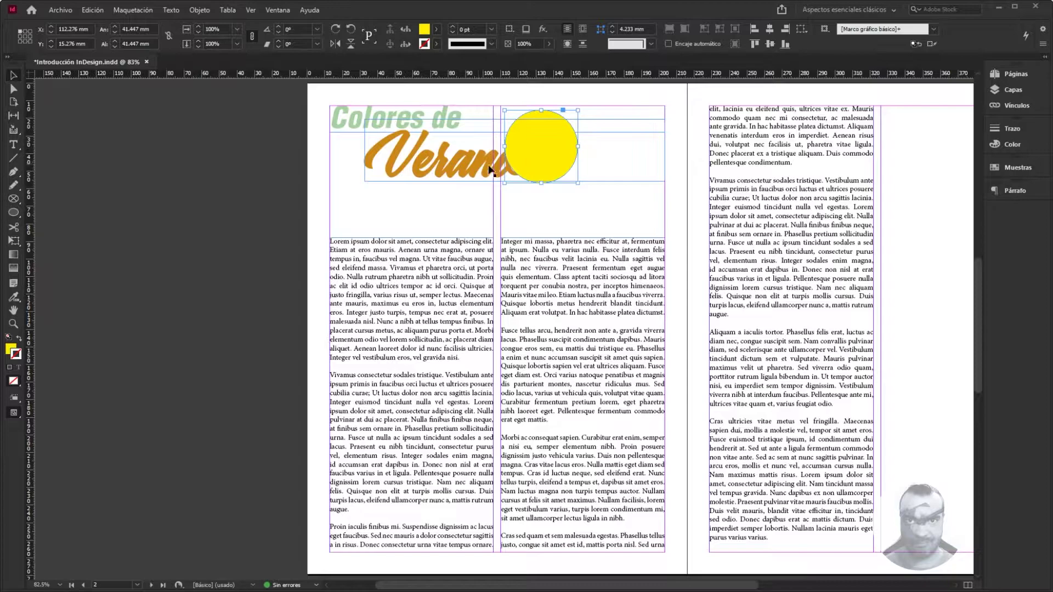
# Send the yellow circle behind the title text and enlarge it from its center up to the page's top edge
pyautogui.rightClick(543, 147)
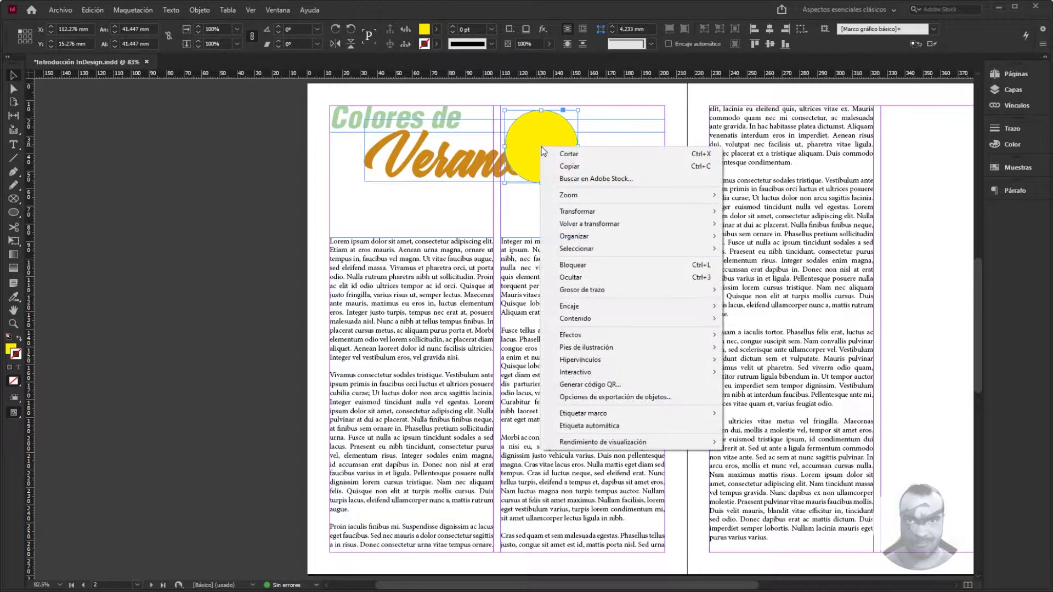
pyautogui.moveTo(672, 236)
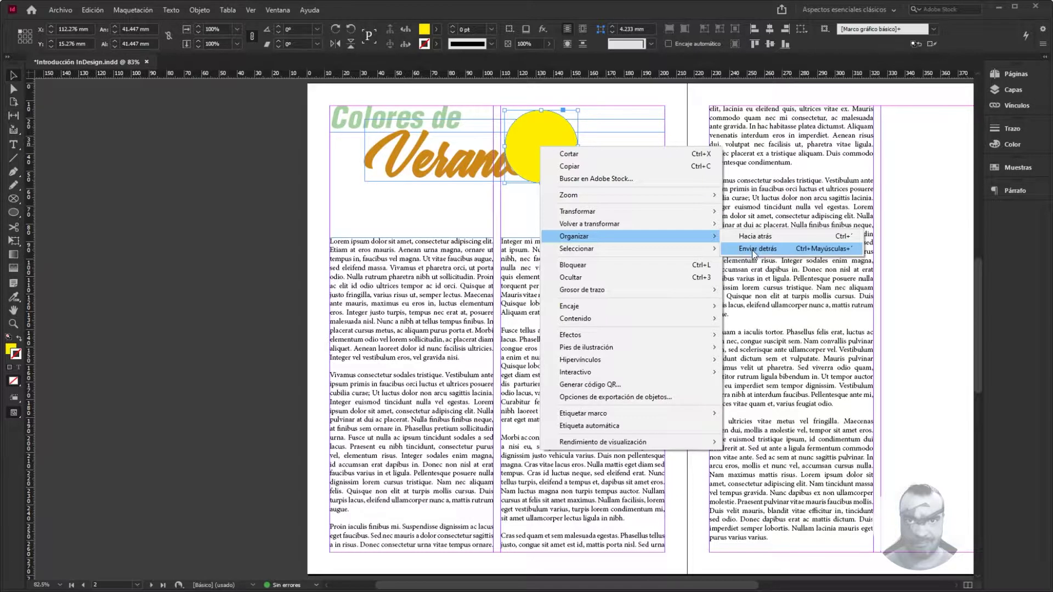
pyautogui.click(751, 249)
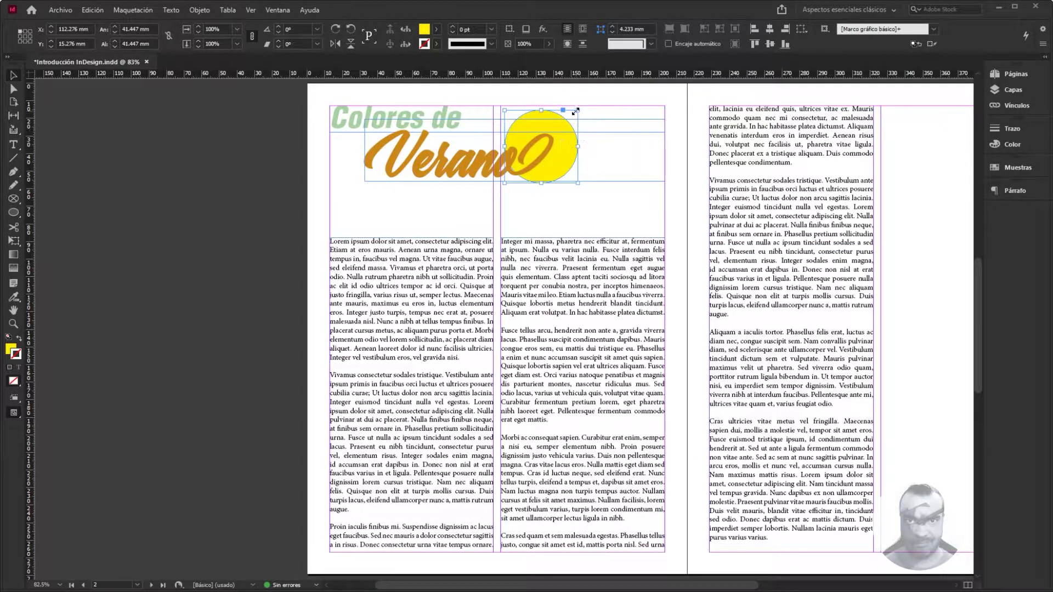
pyautogui.moveTo(578, 110); pyautogui.dragTo(605, 83)
pyautogui.hotkey('ctrl', 'shift', 'a')
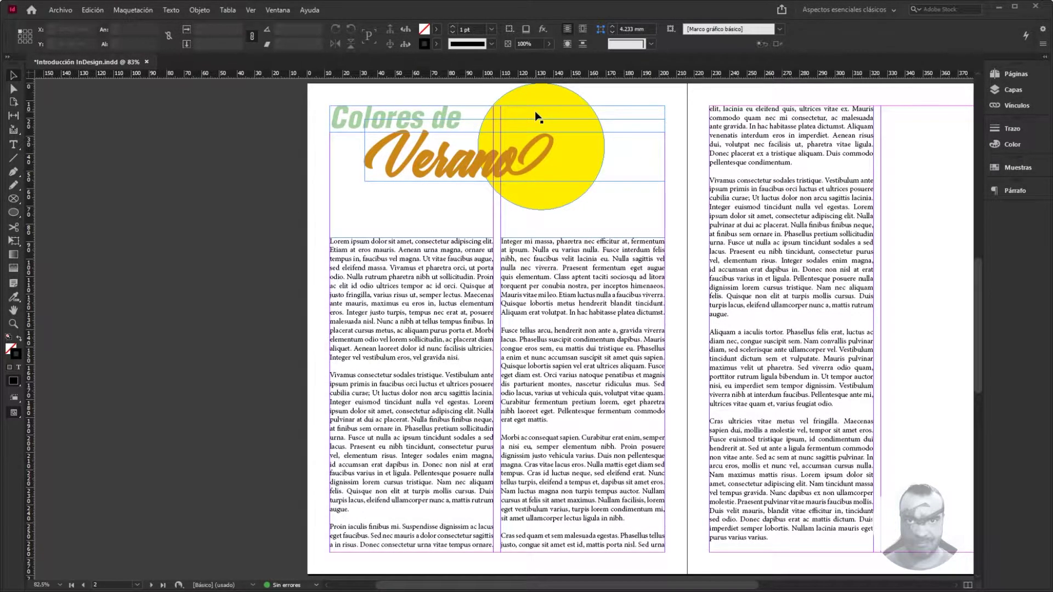
# Draw a horizontal line about 183.3 mm long beneath "Verano", reaching page 2's inner edge, and set its stroke weight to 10 pt
pyautogui.press('\\')
pyautogui.moveTo(661, 184); pyautogui.dragTo(365, 187)
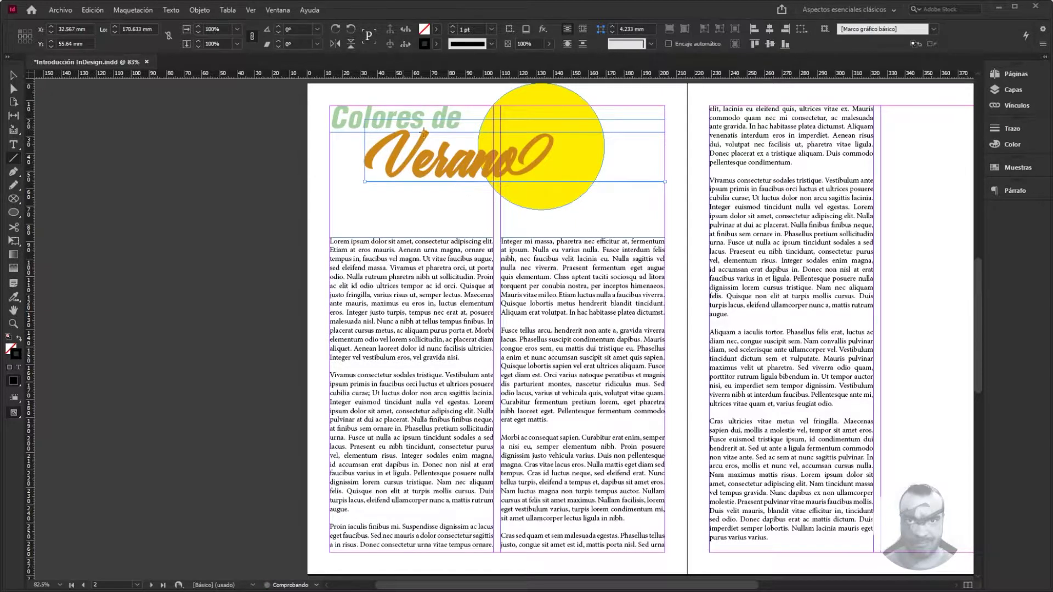
pyautogui.click(13, 76)
pyautogui.press('\\')
pyautogui.click(452, 26)
pyautogui.click(453, 26)
pyautogui.click(453, 28)
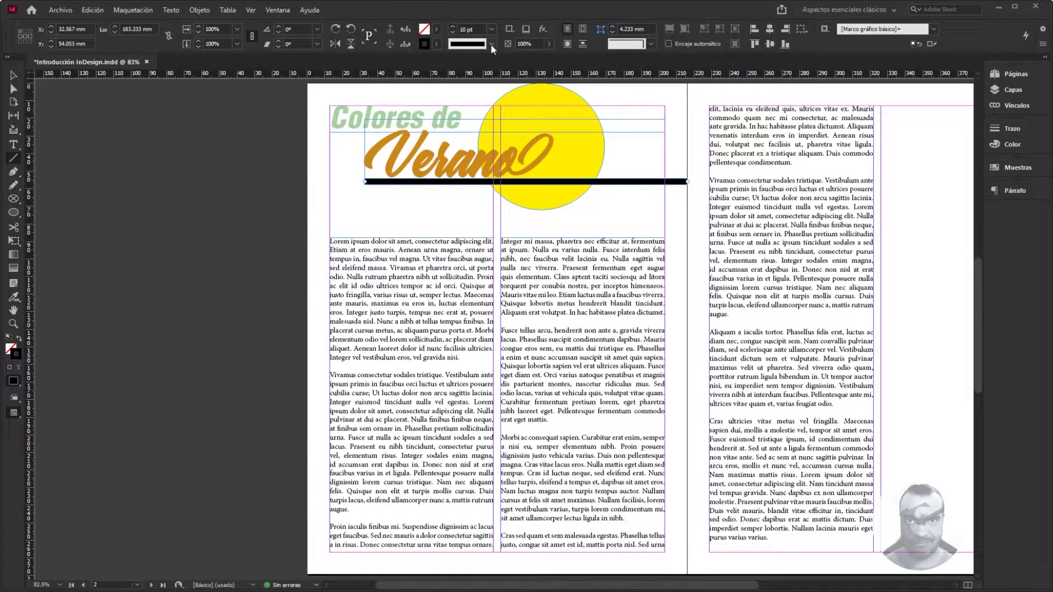
# Change the line beneath the title to the Triple stroke type and color it light cyan
pyautogui.click(491, 44)
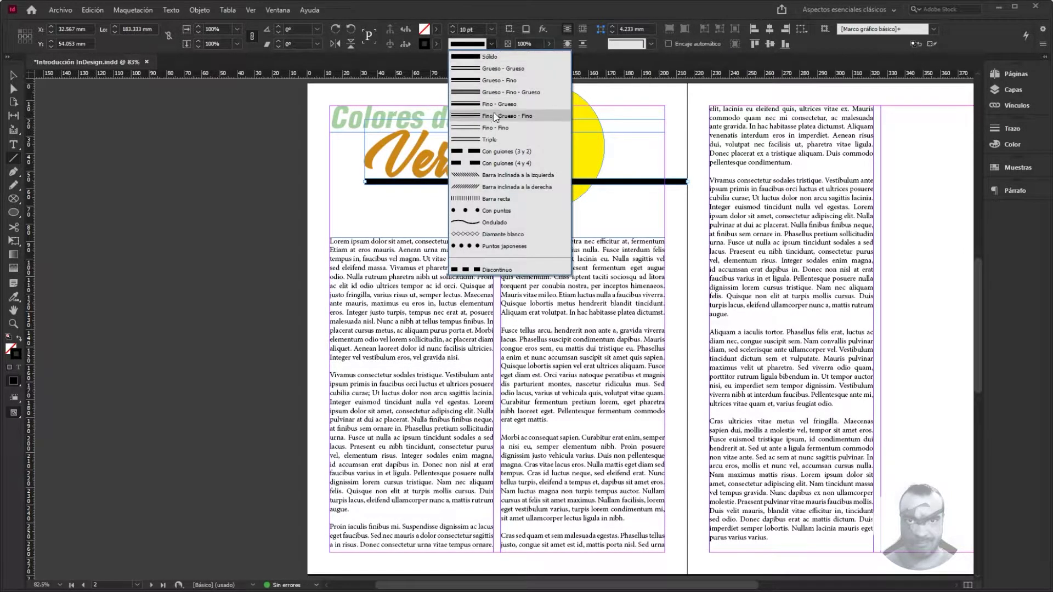
pyautogui.click(495, 140)
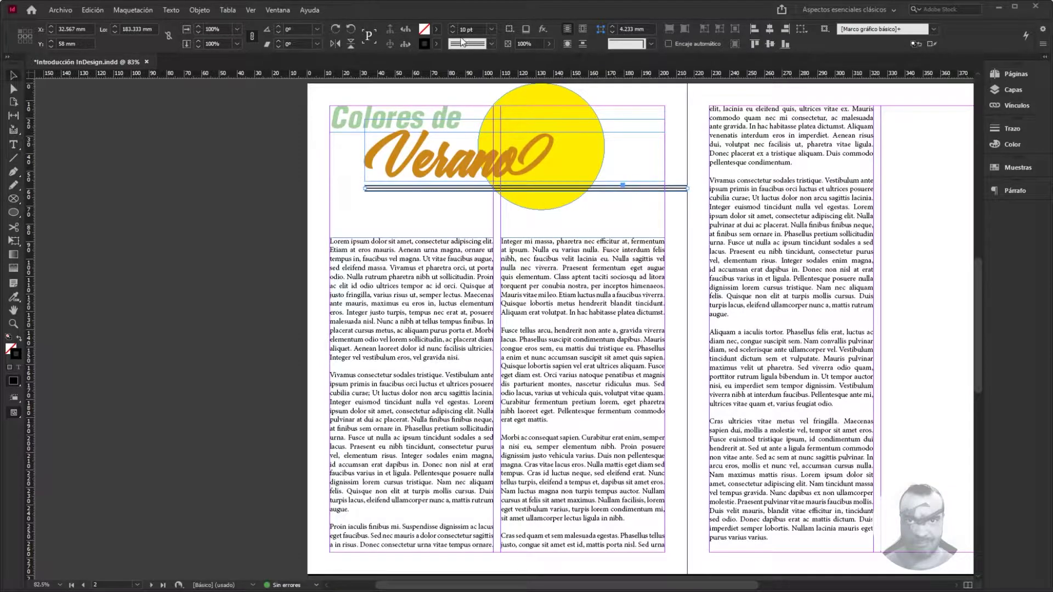
pyautogui.doubleClick(425, 45)
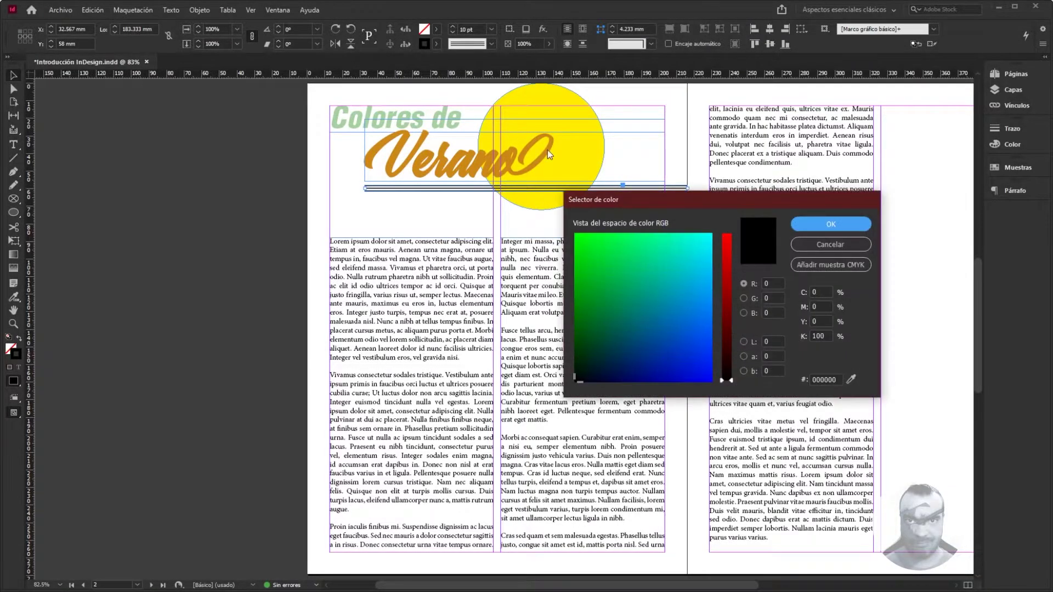
pyautogui.click(705, 238)
pyautogui.press('Return')
pyautogui.hotkey('ctrl', 'shift', 'a')
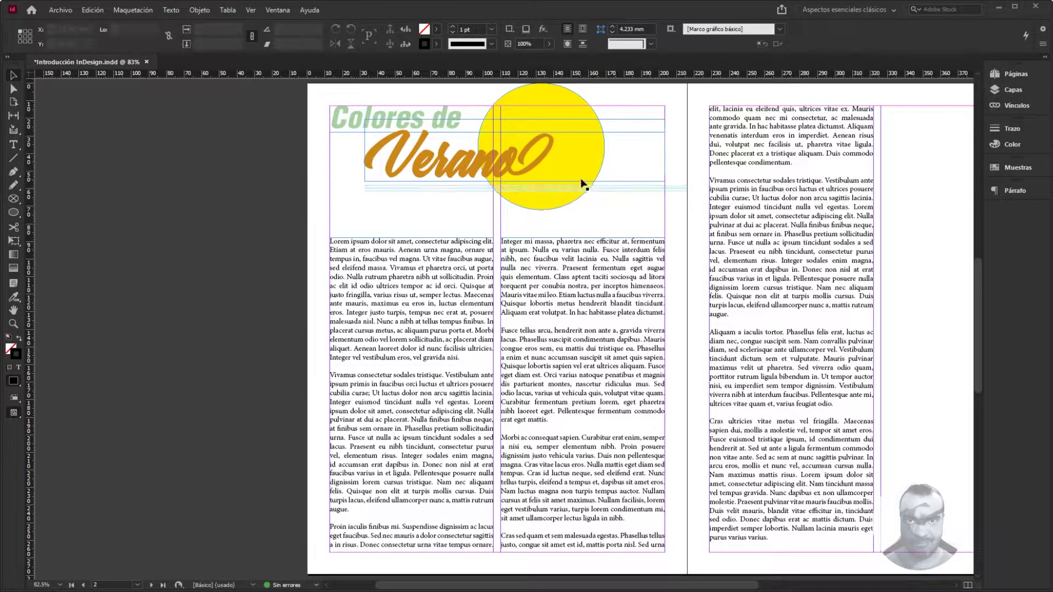
# Apply a drop shadow with 1 mm distance and 1 mm size to both title text frames
pyautogui.click(436, 170)
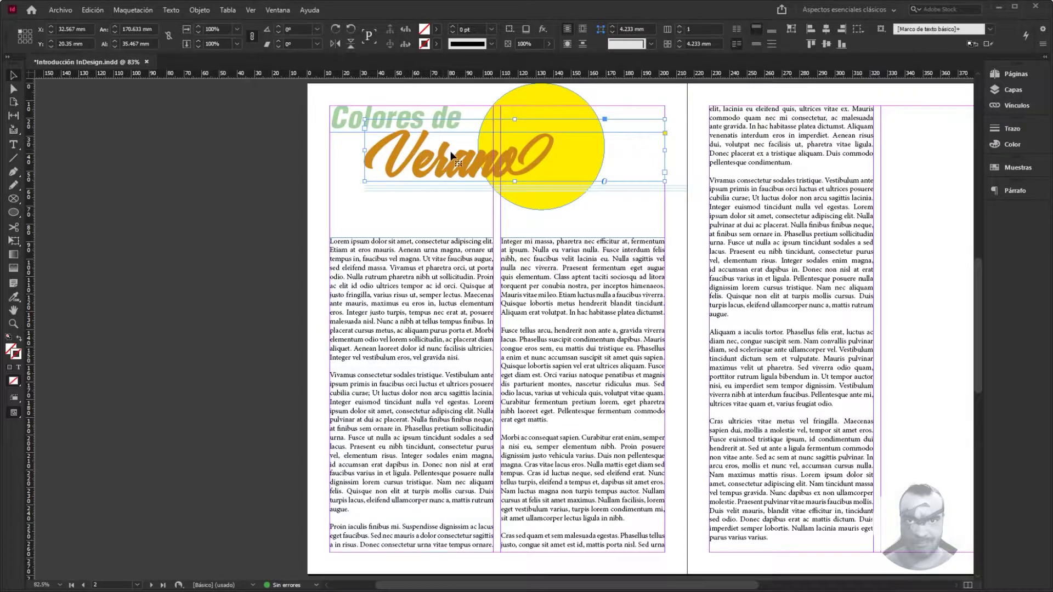
pyautogui.click(444, 114)
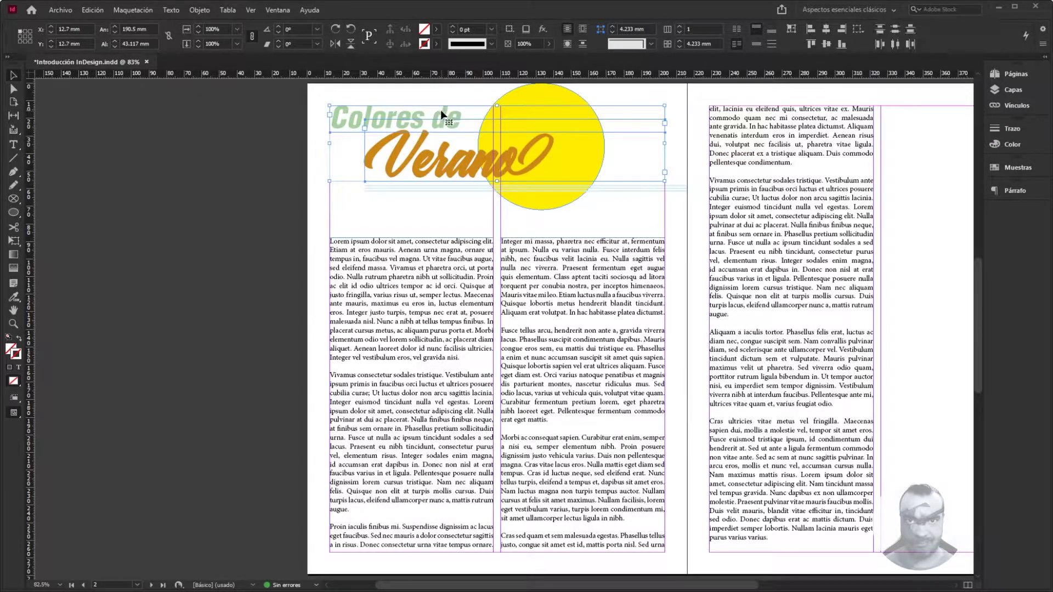
pyautogui.rightClick(440, 116)
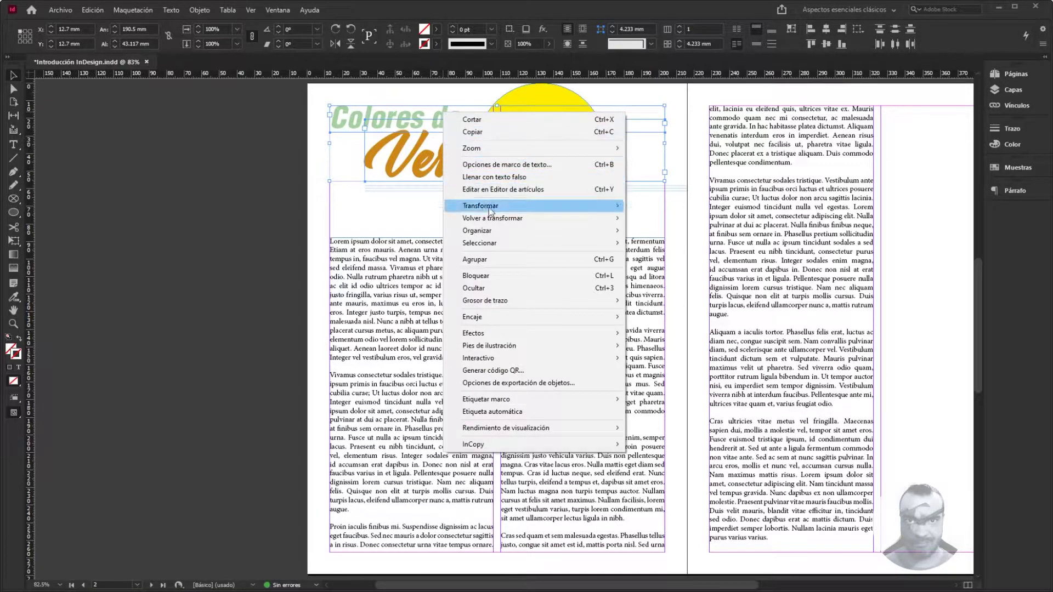
pyautogui.moveTo(604, 338)
pyautogui.click(658, 350)
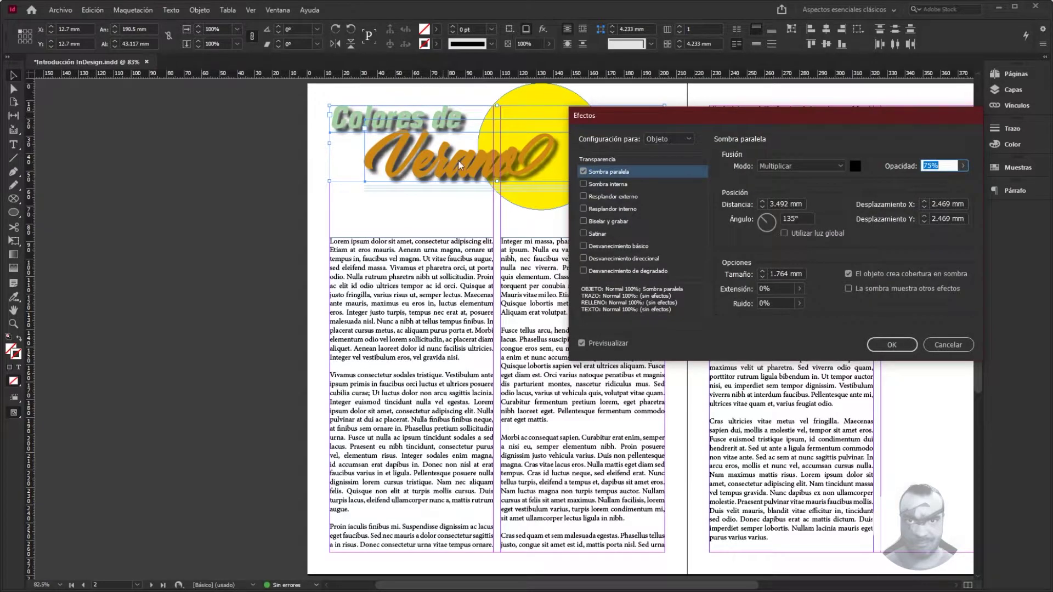
pyautogui.click(762, 208)
pyautogui.click(763, 207)
pyautogui.click(762, 207)
pyautogui.click(762, 277)
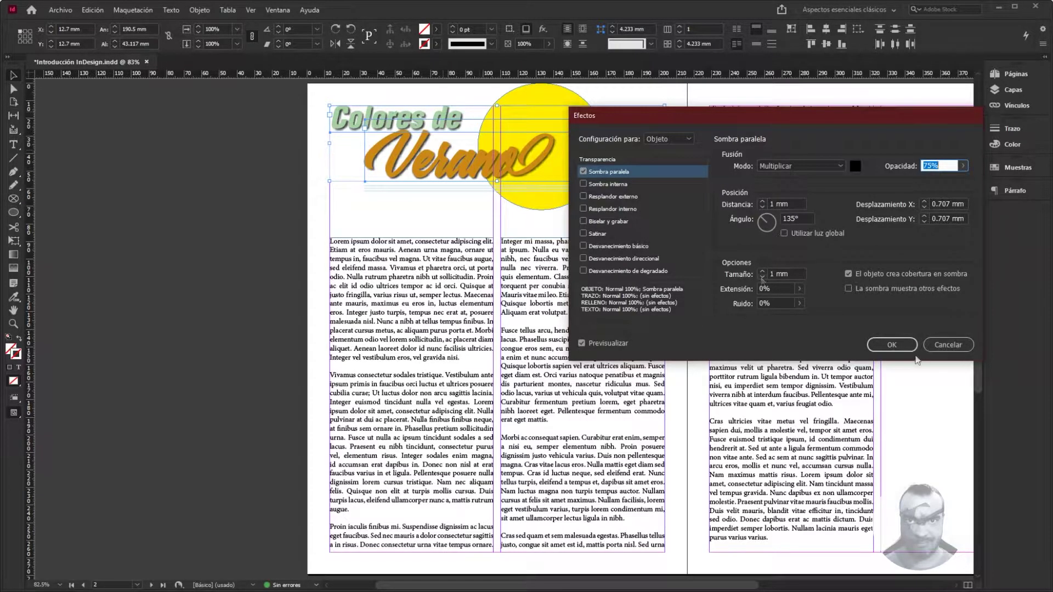
pyautogui.click(906, 345)
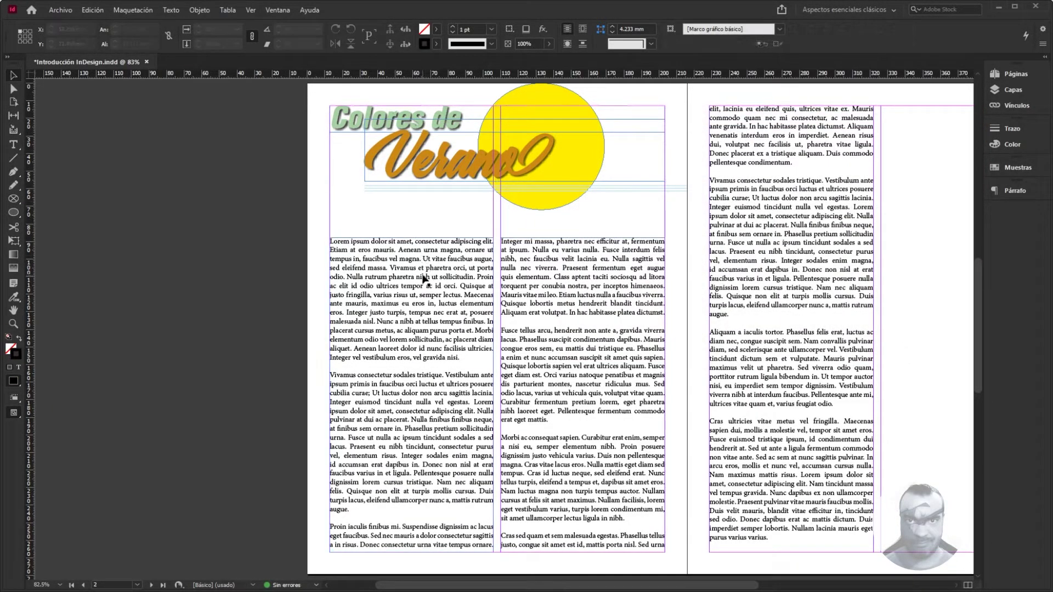
# Give the opening "Lorem ipsum" paragraph on page 2 a drop cap two lines high
pyautogui.click(424, 277)
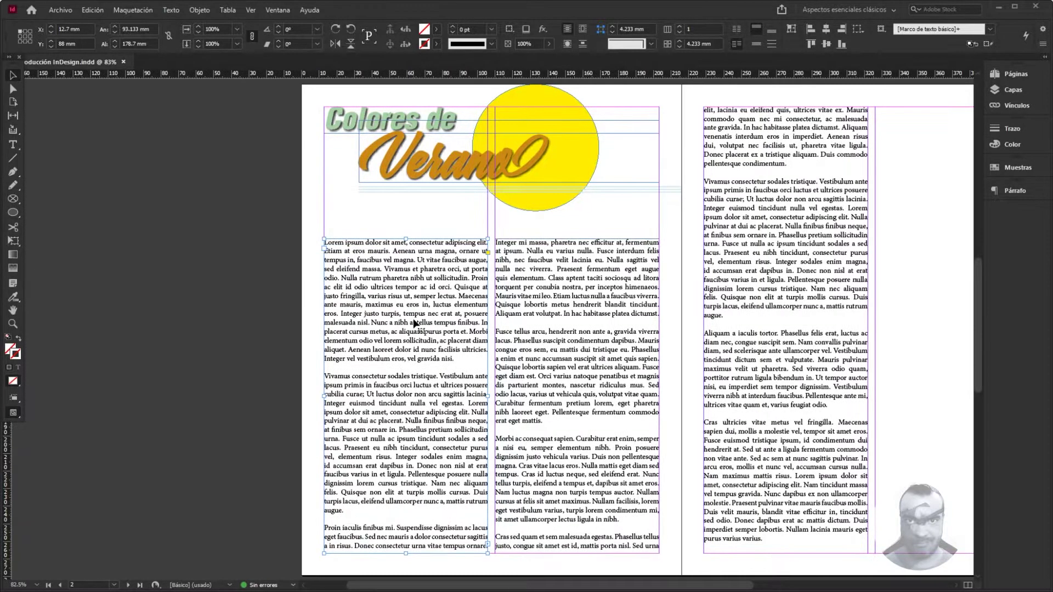
pyautogui.doubleClick(324, 243)
pyautogui.moveTo(325, 243); pyautogui.dragTo(465, 355)
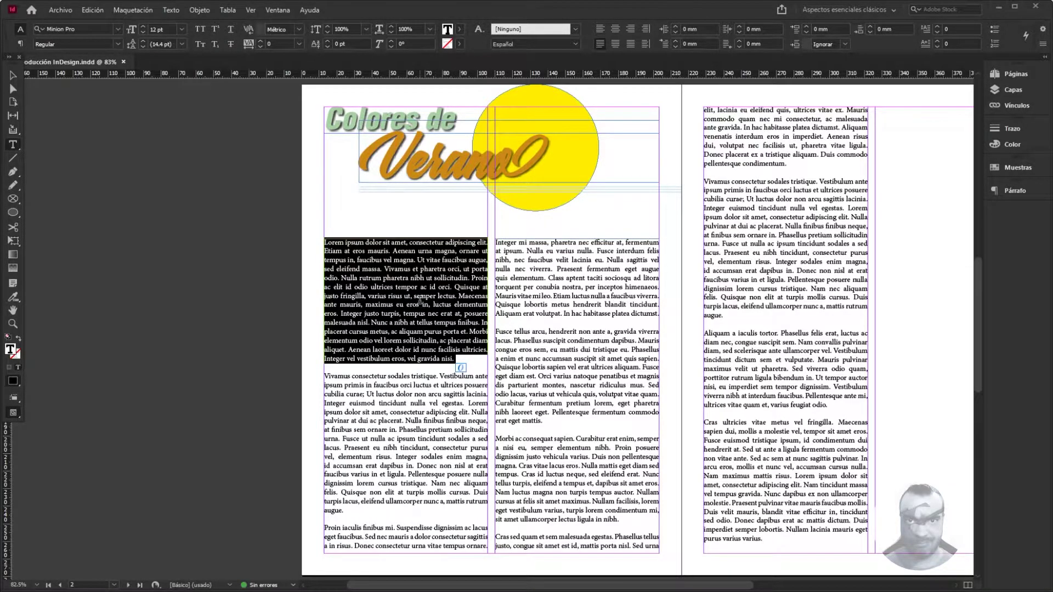
pyautogui.click(1011, 192)
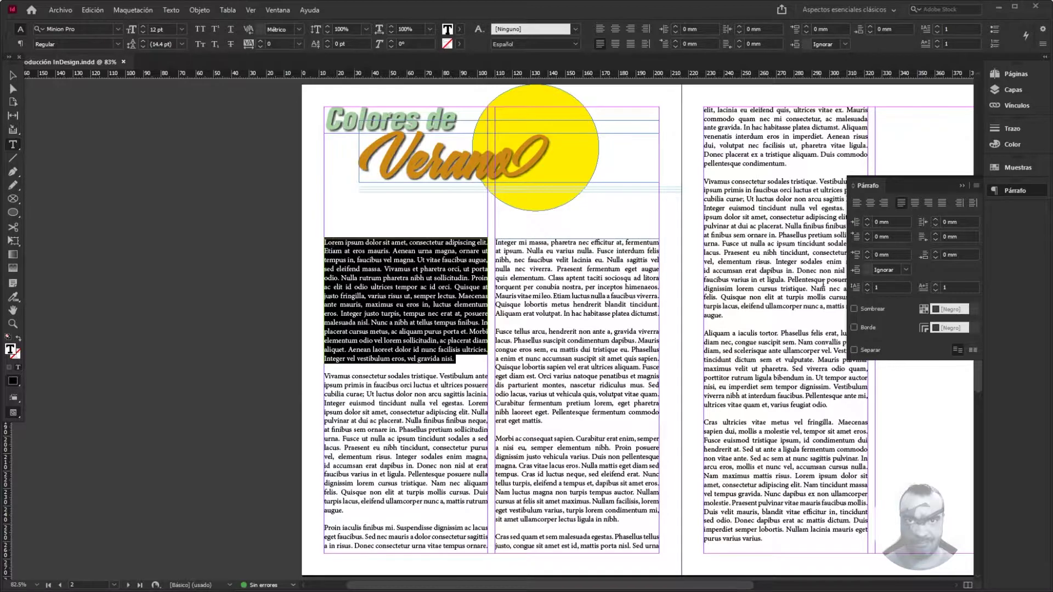
pyautogui.click(867, 284)
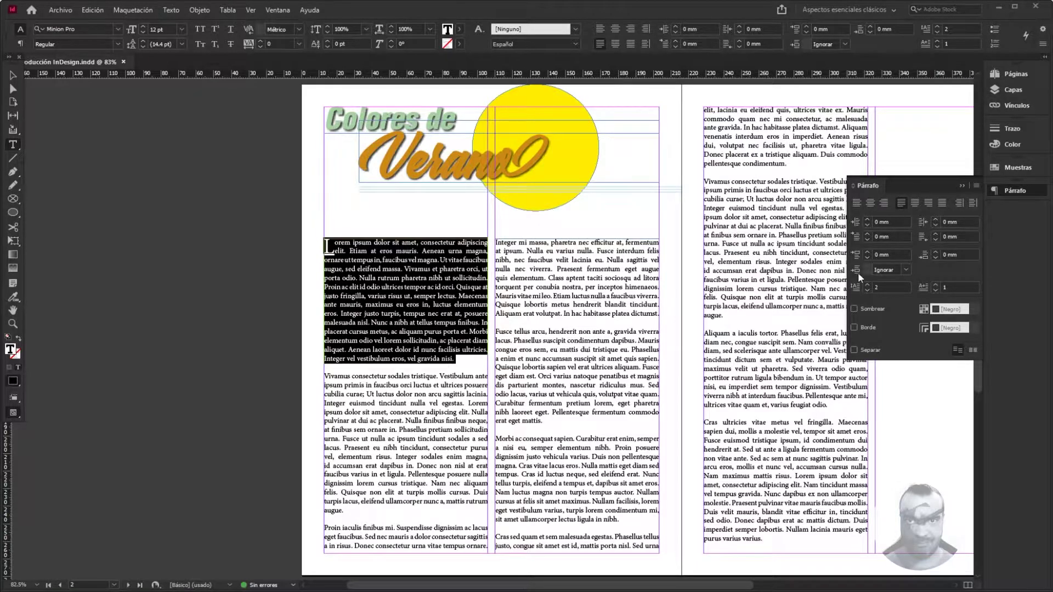
# Try a nine-character and a three-line drop cap on the opening paragraph, and restore one character over two lines
pyautogui.click(935, 284)
pyautogui.click(935, 284)
pyautogui.click(935, 284)
pyautogui.click(935, 284)
pyautogui.click(935, 284)
pyautogui.click(934, 284)
pyautogui.click(933, 284)
pyautogui.click(933, 283)
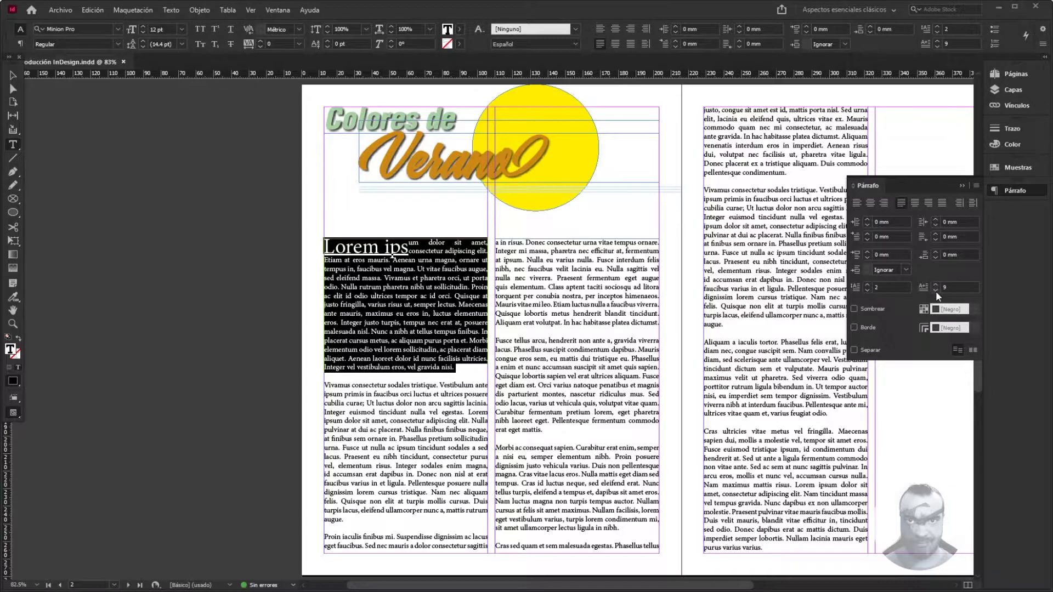
pyautogui.click(935, 289)
pyautogui.write('1')
pyautogui.press('Return')
pyautogui.click(867, 283)
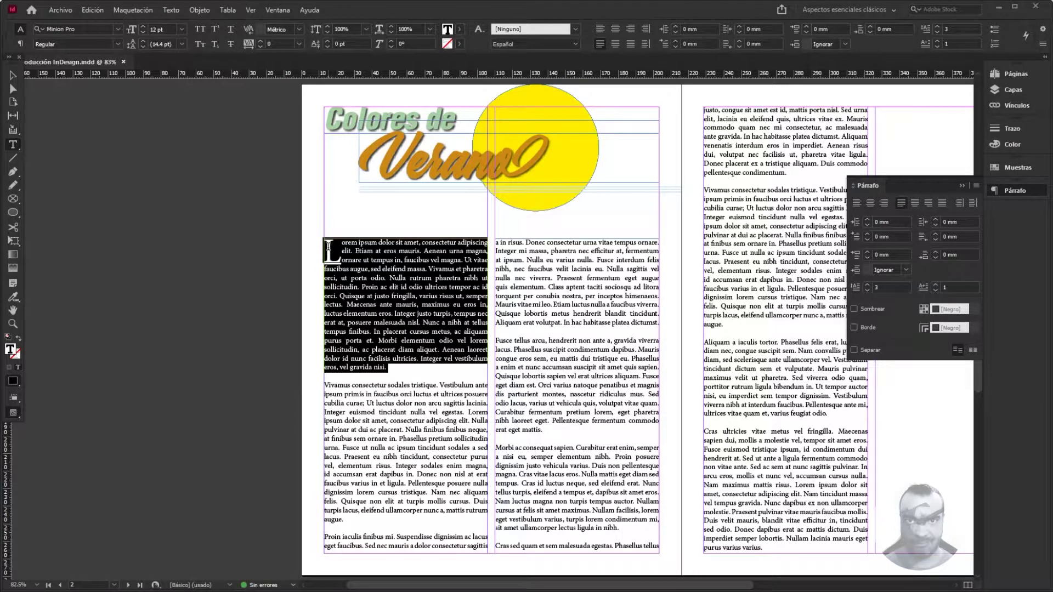
pyautogui.click(867, 288)
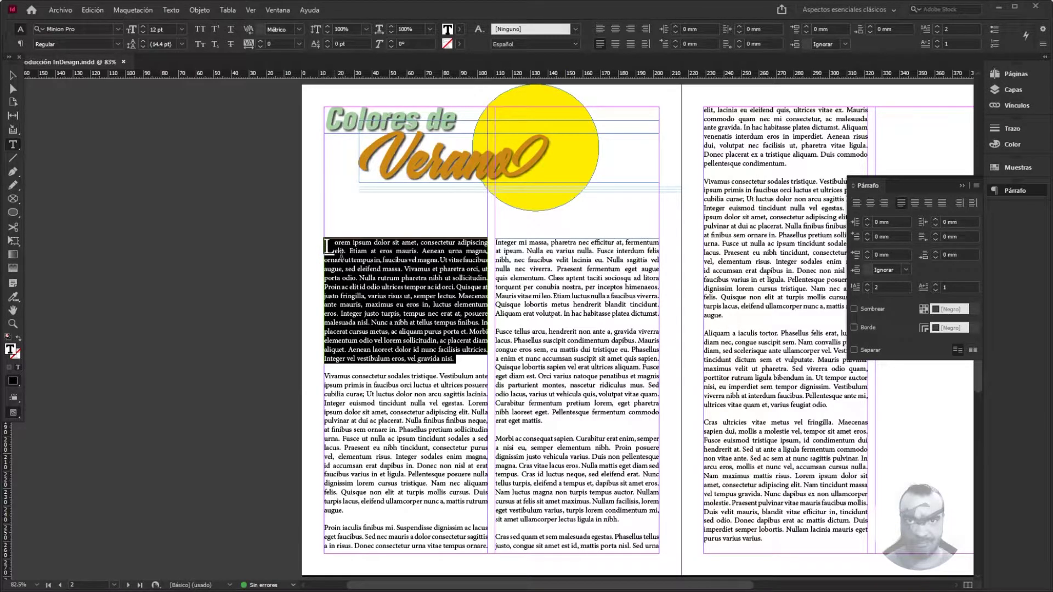
# Apply a two-line drop cap to all remaining paragraphs of the threaded story
pyautogui.click(325, 375)
pyautogui.hotkey('ctrl', 'shift', 'End')
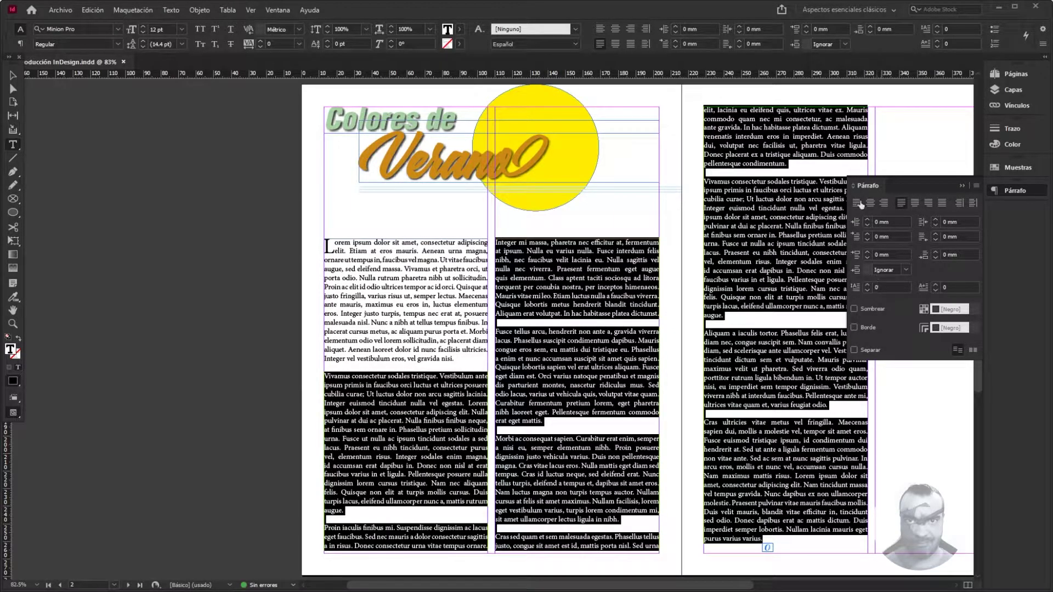
pyautogui.doubleClick(868, 285)
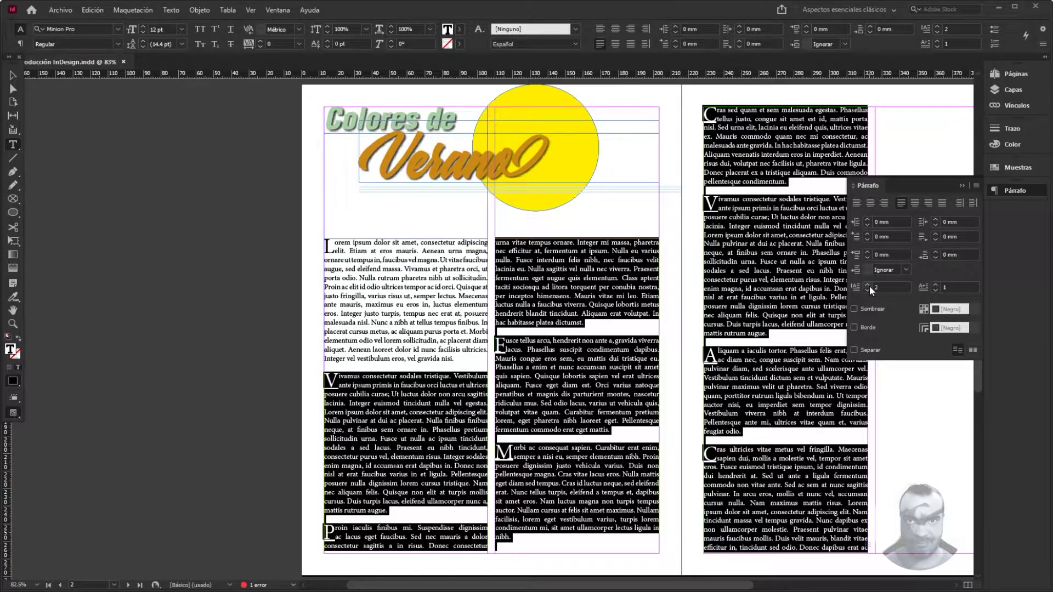
# Try a four-character drop cap on the remaining paragraphs and return it to one character
pyautogui.click(934, 285)
pyautogui.click(934, 284)
pyautogui.click(934, 285)
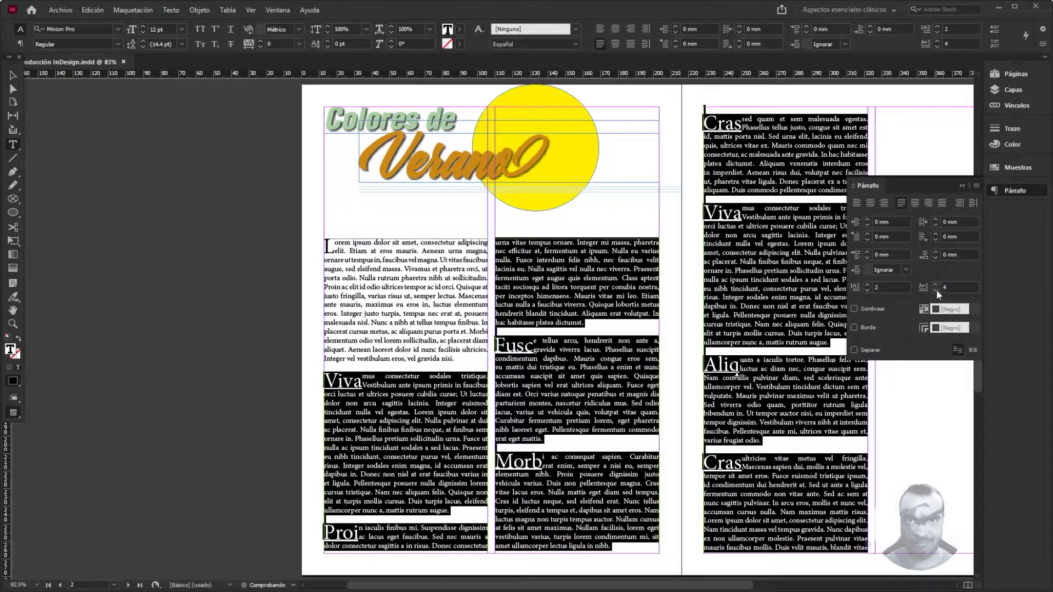
pyautogui.click(936, 289)
pyautogui.click(936, 289)
pyautogui.click(936, 289)
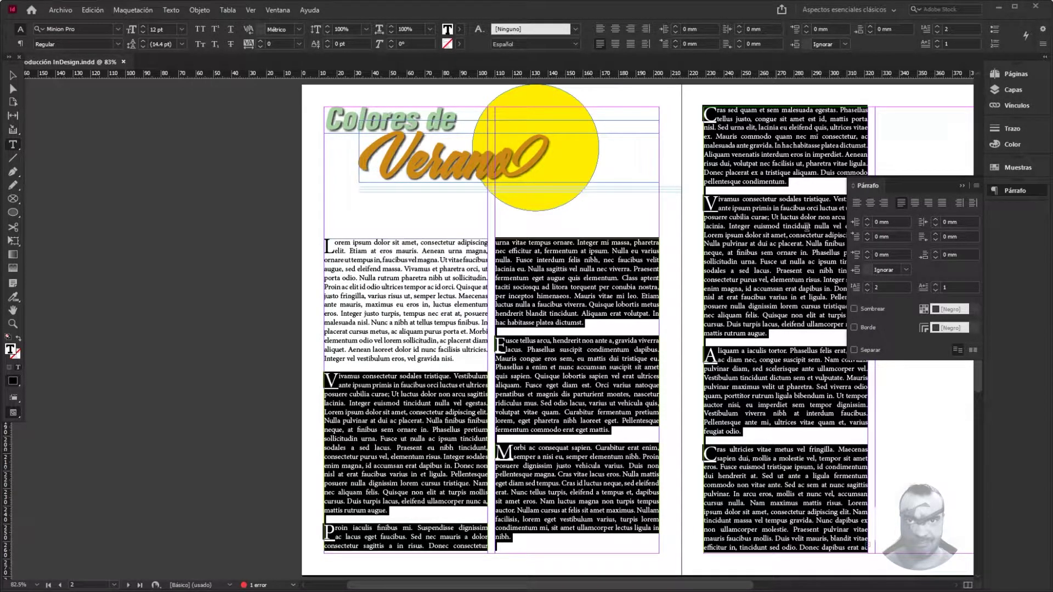
# Remove the drop caps from the selected remaining paragraphs by setting their height to one line
pyautogui.click(867, 290)
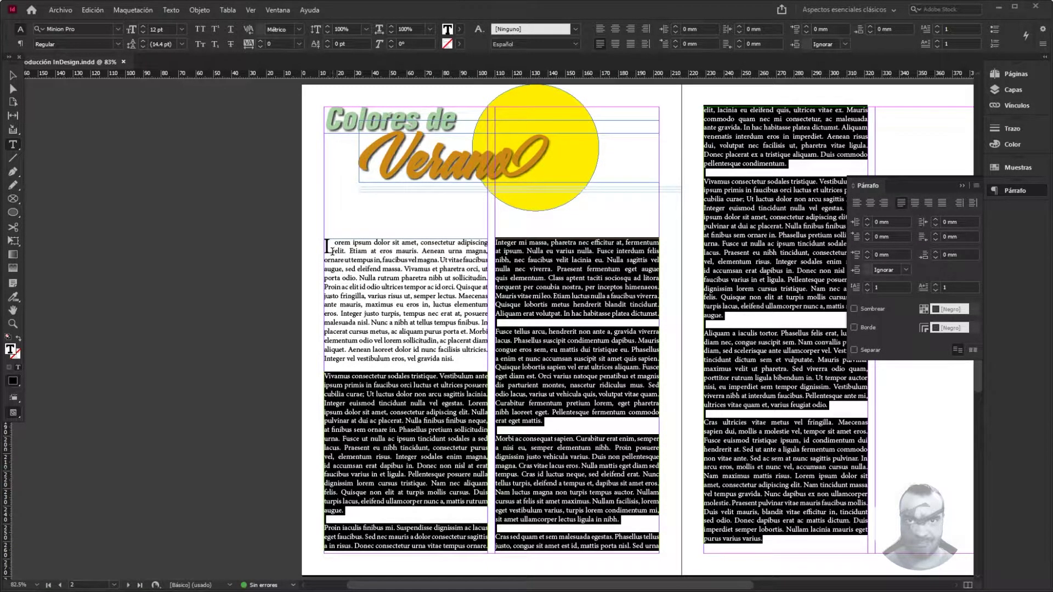
pyautogui.click(10, 76)
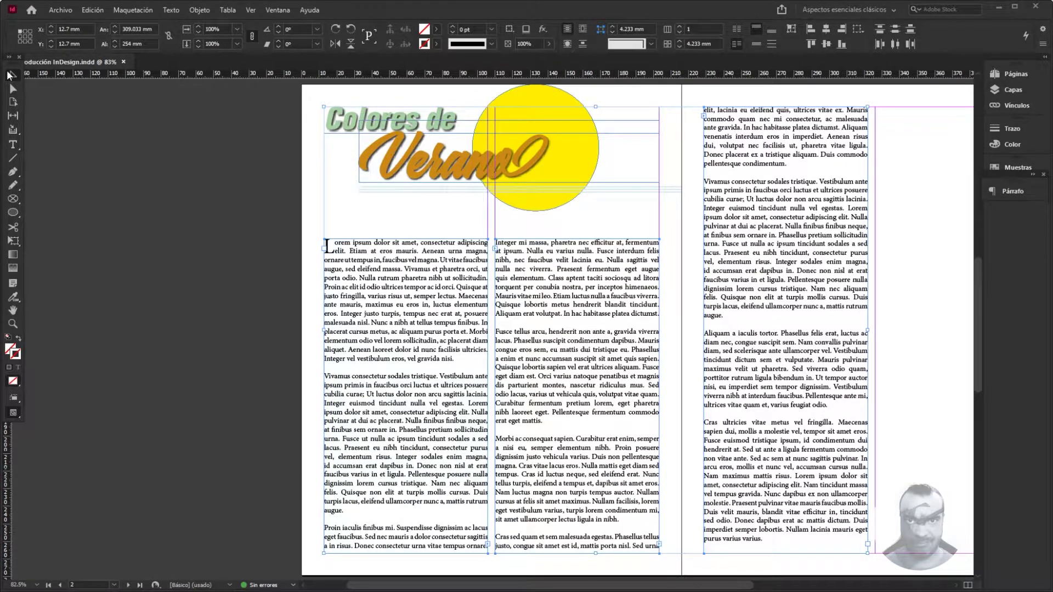
# Draw a circular placeholder frame about 124 mm across from the lower-left corner of page 2
pyautogui.click(15, 202)
pyautogui.moveTo(15, 202); pyautogui.dragTo(60, 205)
pyautogui.click(12, 200)
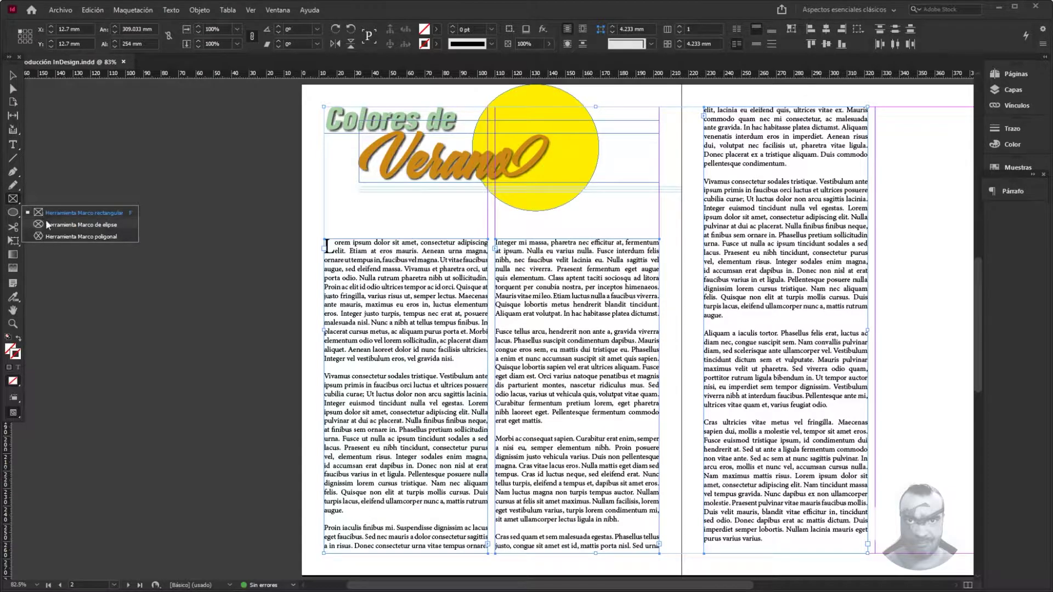
pyautogui.click(59, 229)
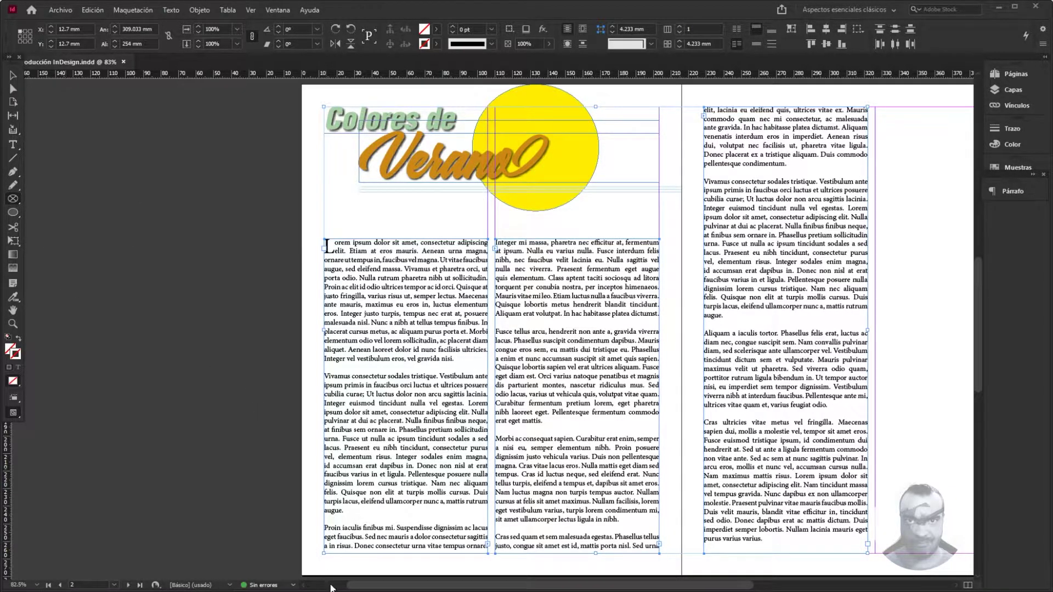
pyautogui.moveTo(301, 575); pyautogui.dragTo(520, 355)
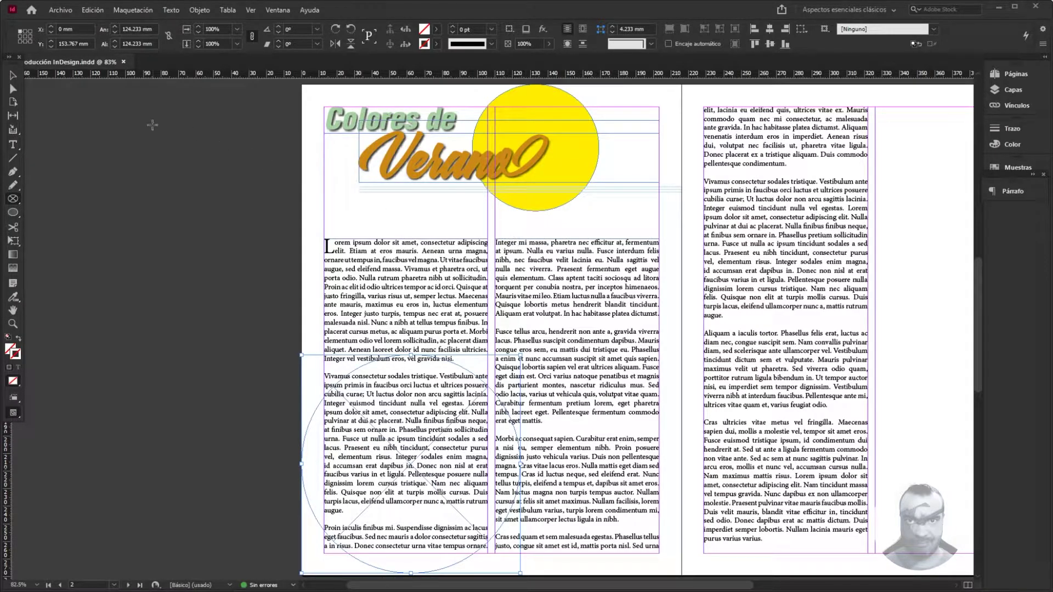
# Move the circular frame partly off page 2's lower-left corner, to X -20 mm, and enlarge it to about 125.8 mm
pyautogui.click(14, 76)
pyautogui.moveTo(410, 467); pyautogui.dragTo(372, 505)
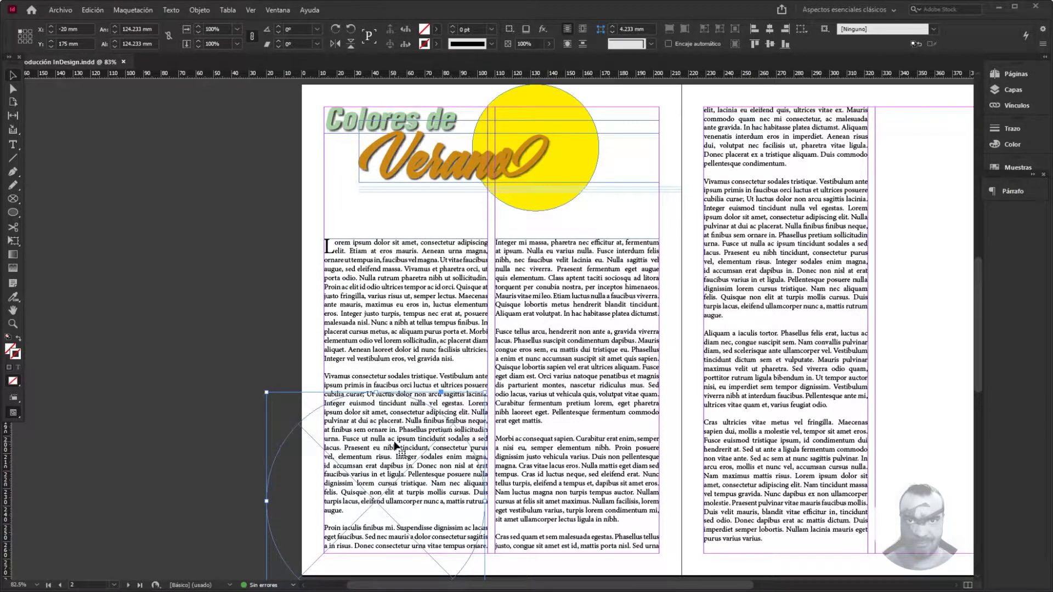
pyautogui.hotkey('ctrl', '.')
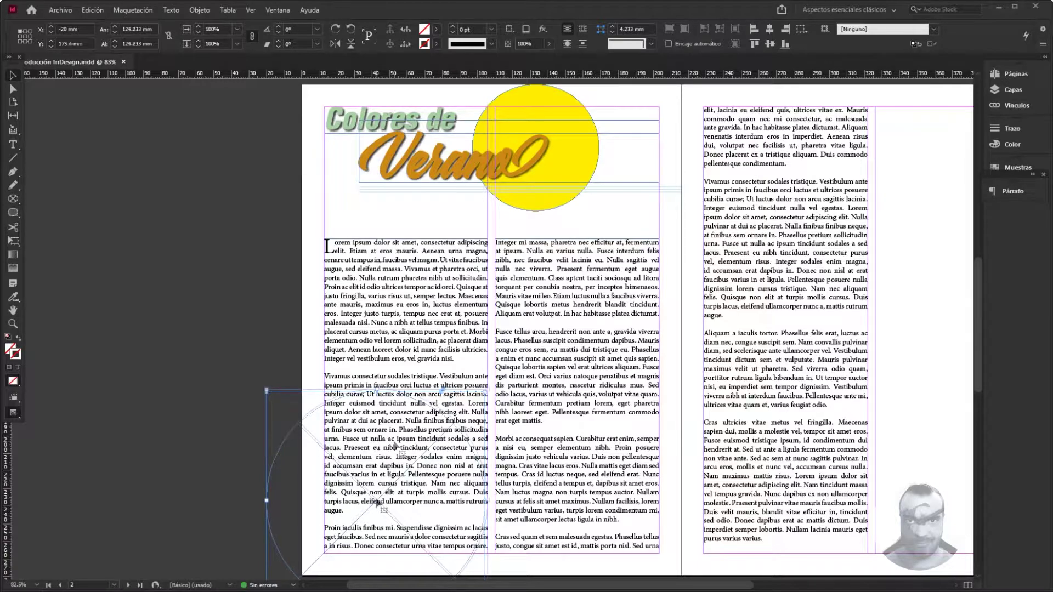
# Draw a rectangle about 108 × 52 mm over the start of page 2's second column, with the title's pale green fill and no stroke
pyautogui.click(11, 214)
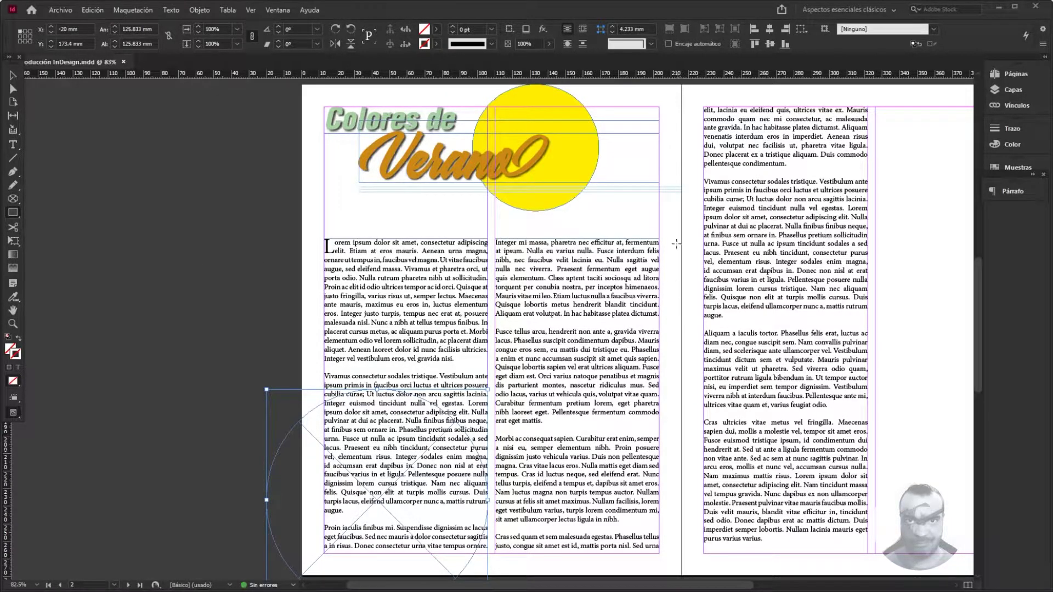
pyautogui.moveTo(682, 325); pyautogui.dragTo(491, 236)
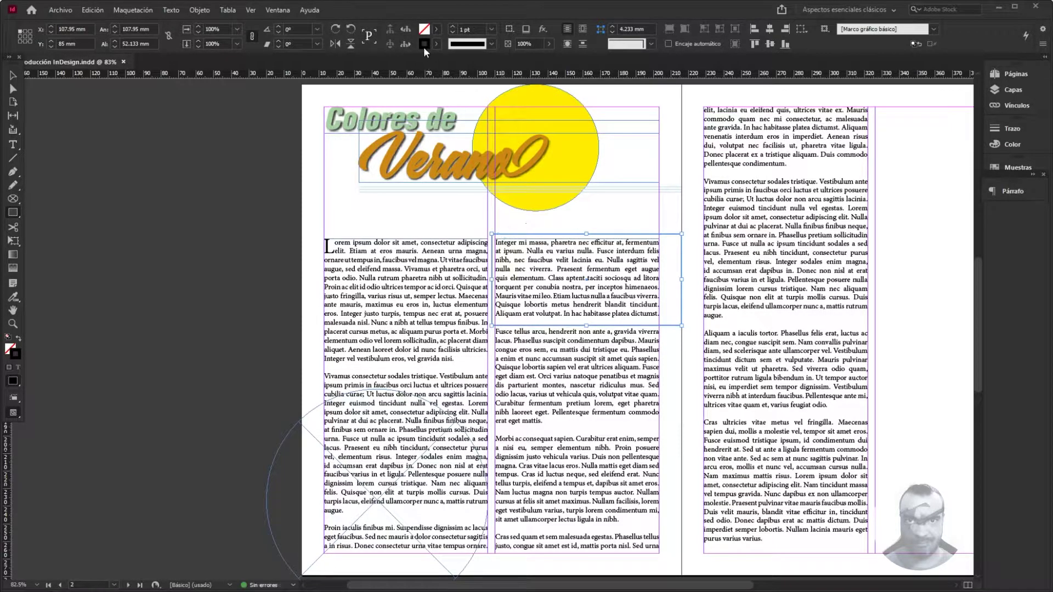
pyautogui.press(',')
pyautogui.click(437, 44)
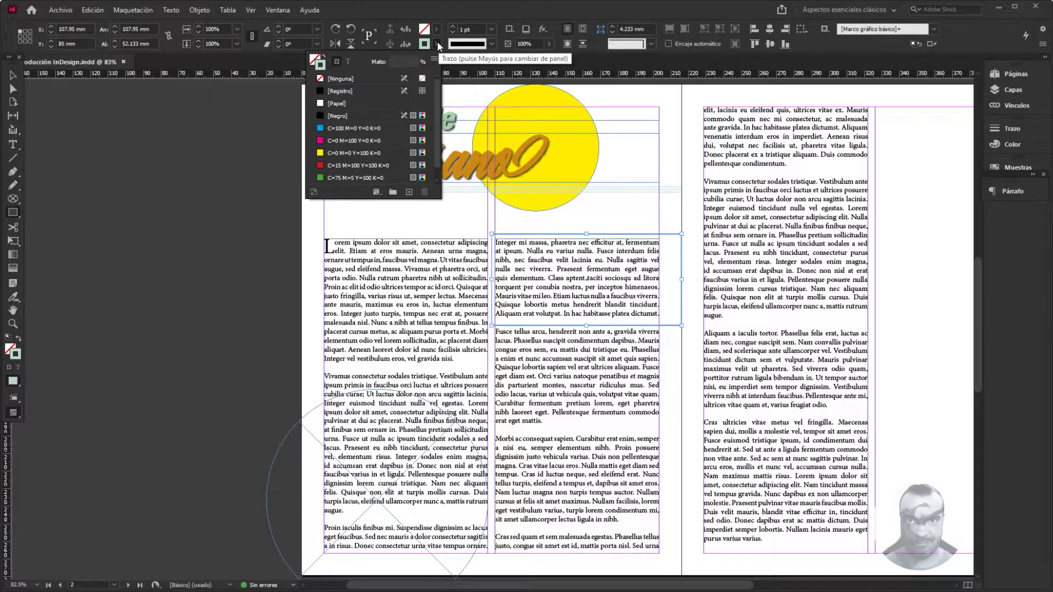
pyautogui.click(323, 59)
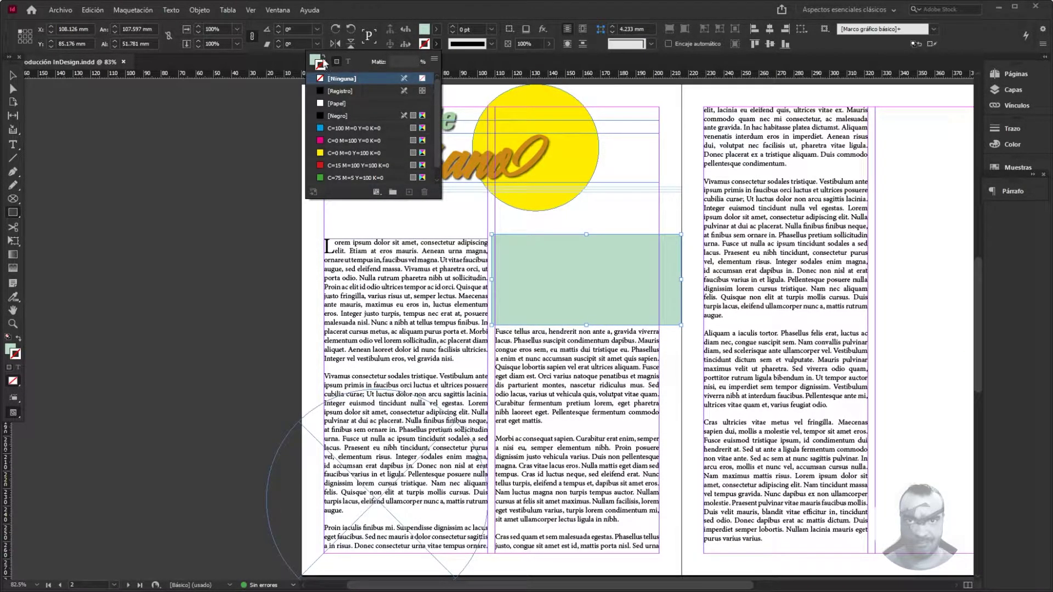
# Apply bounding-box text wrap to both the green rectangle and the circular frame
pyautogui.click(543, 272)
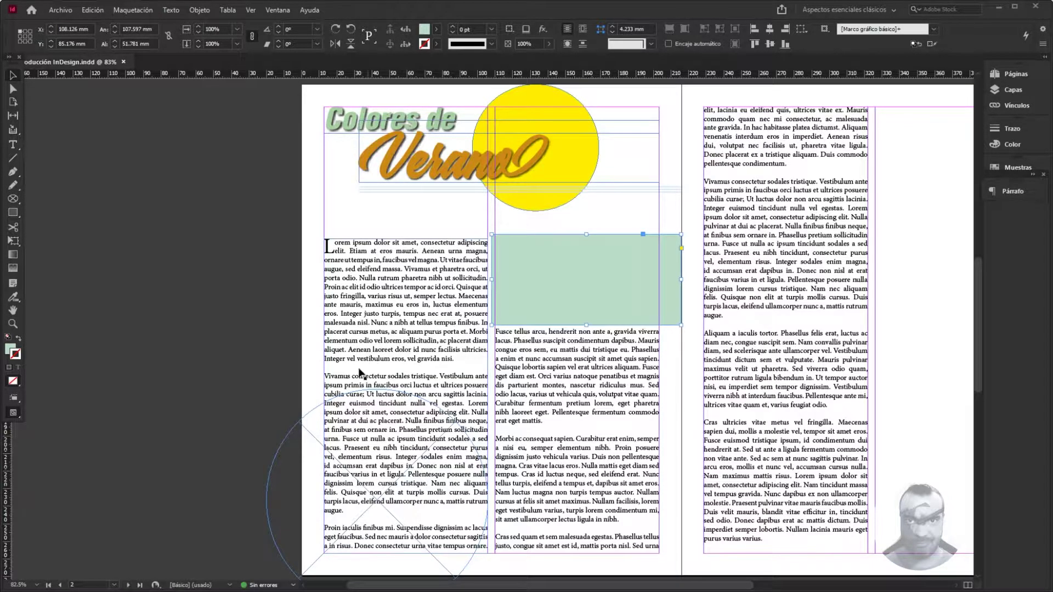
pyautogui.keyDown('shift'); pyautogui.click(321, 412); pyautogui.keyUp('shift')
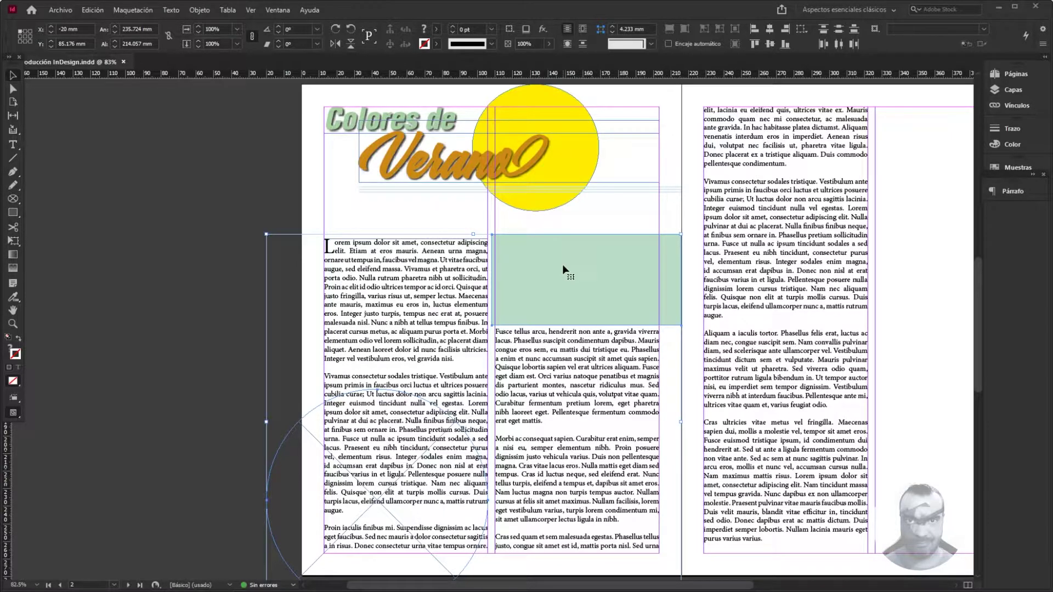
pyautogui.click(278, 11)
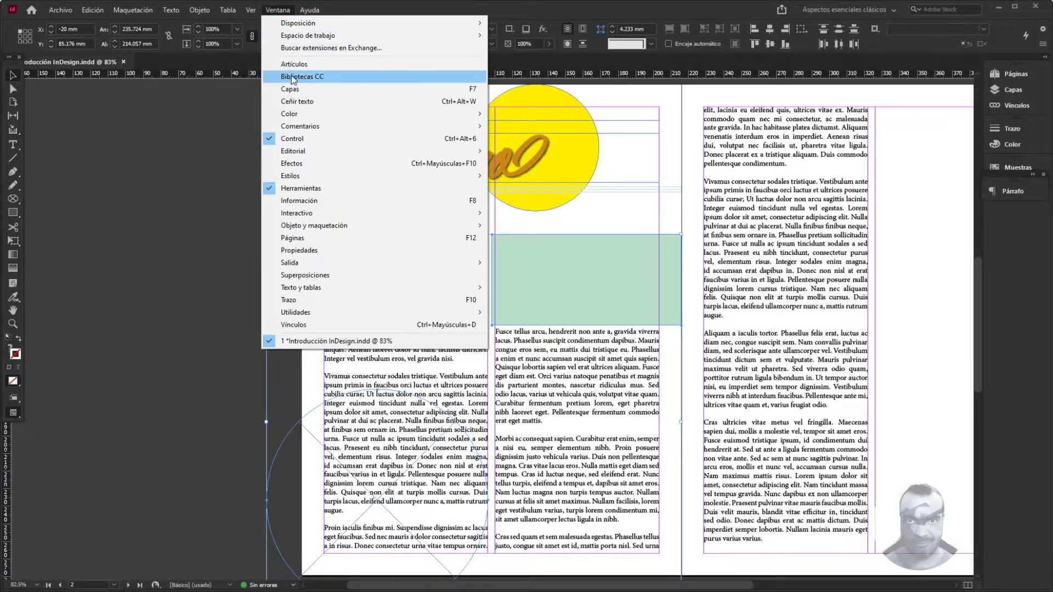
pyautogui.click(316, 103)
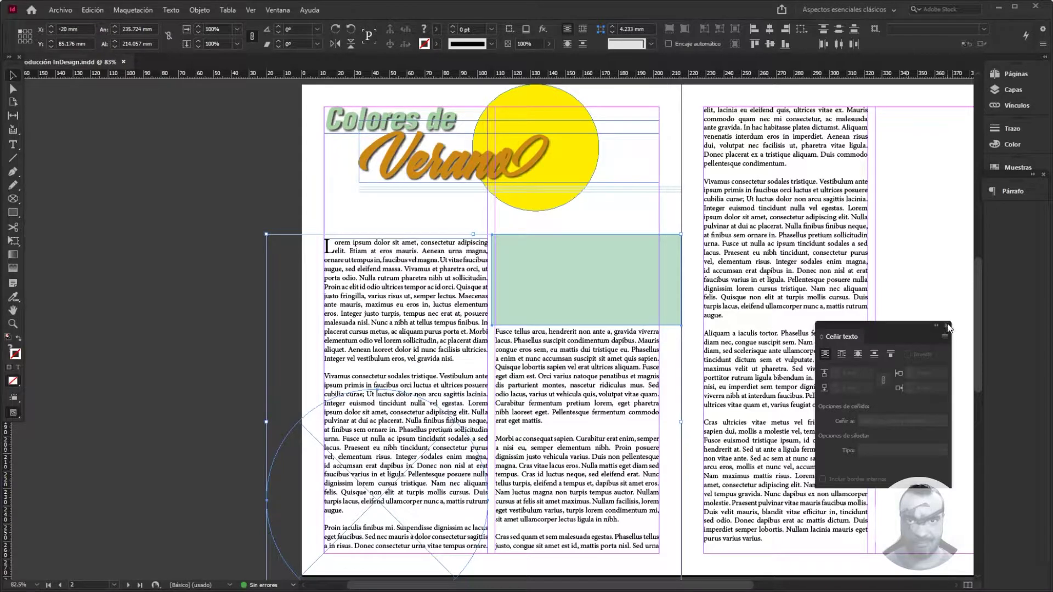
pyautogui.click(275, 11)
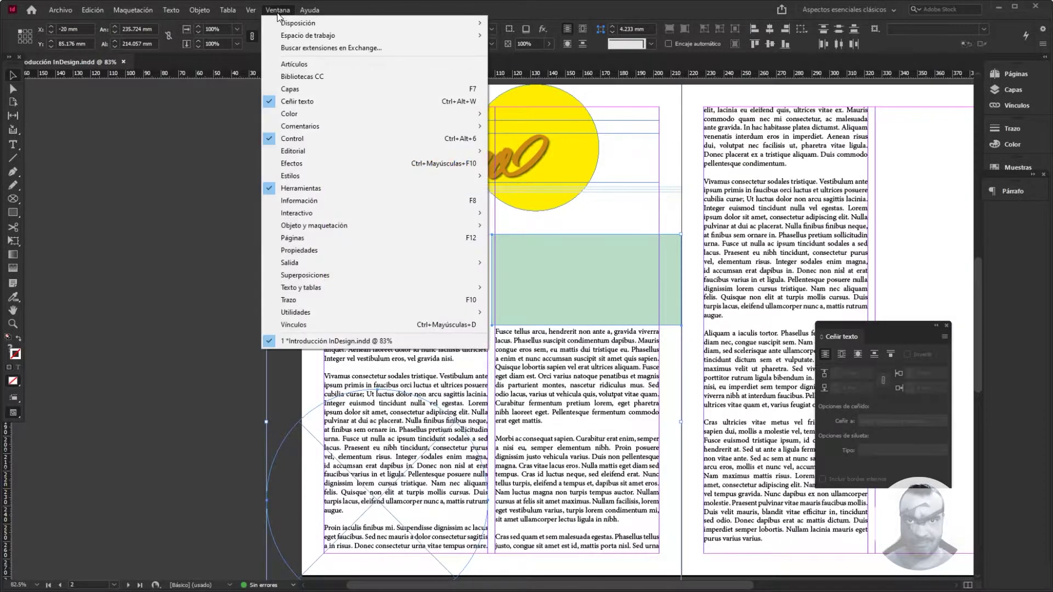
pyautogui.click(298, 103)
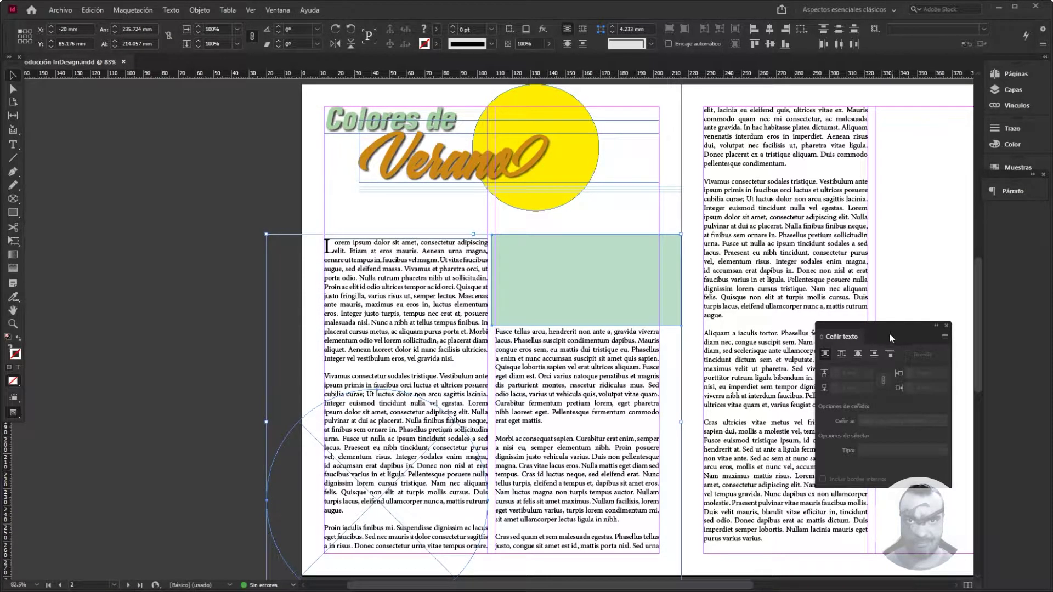
pyautogui.click(840, 355)
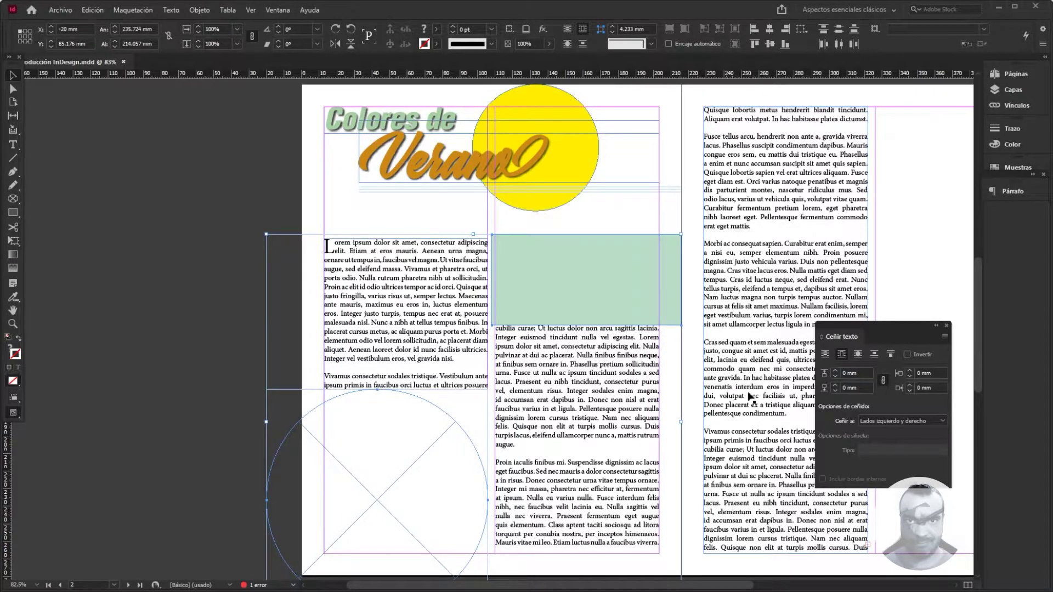
# Thread the overset text from page 3's first column into a new text frame filling its second column
pyautogui.scroll(-1, 784, 537)
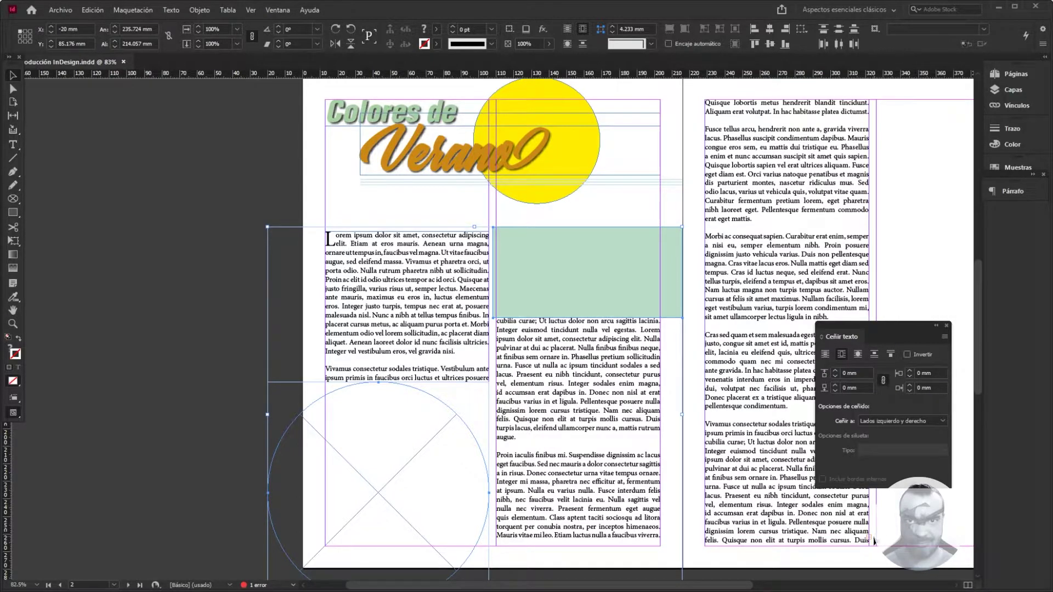
pyautogui.scroll(1, 874, 541)
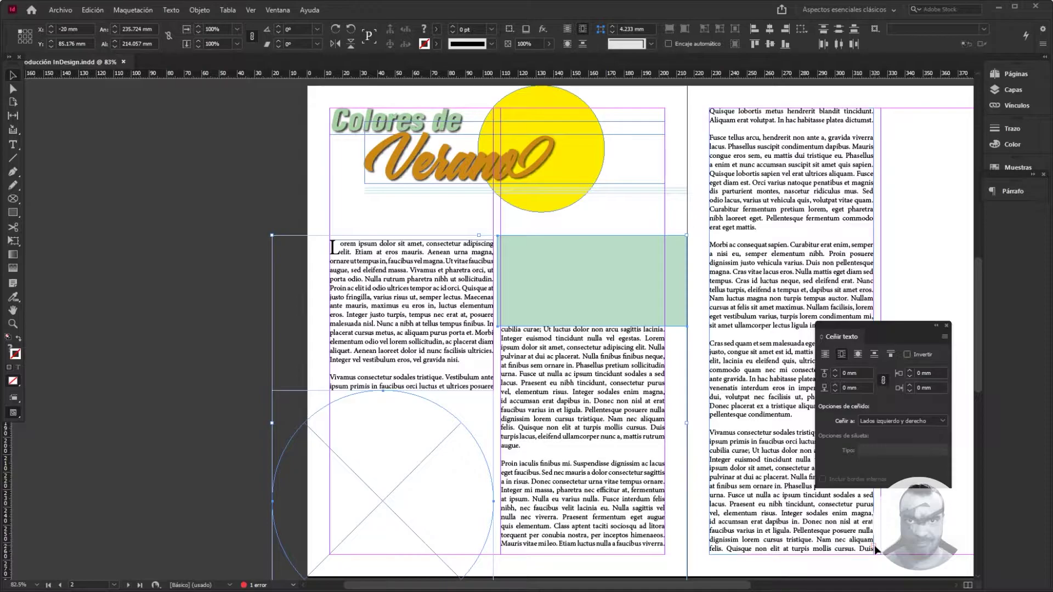
pyautogui.moveTo(976, 542); pyautogui.dragTo(584, 523)
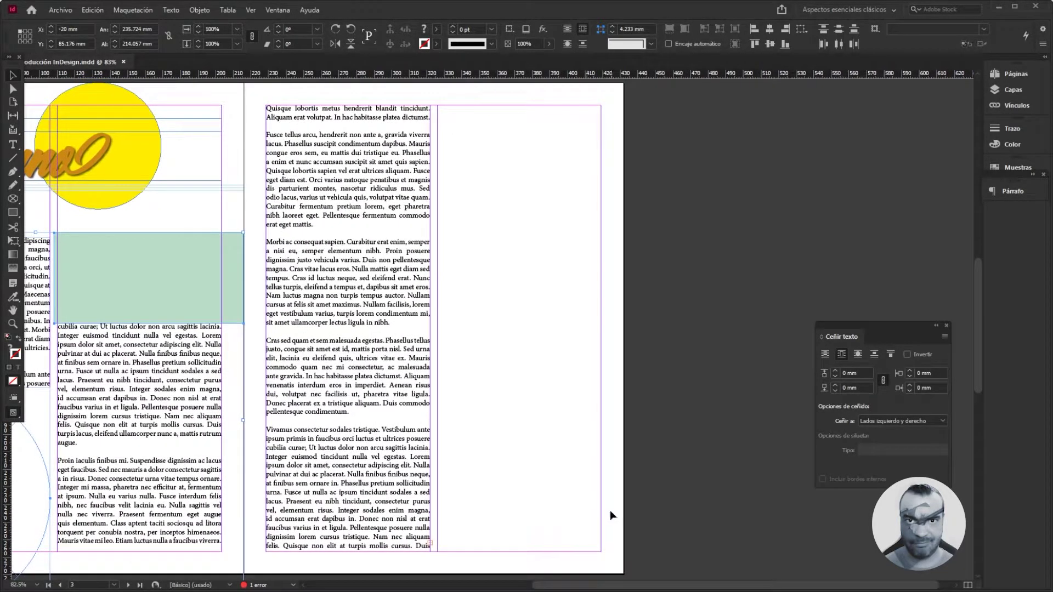
pyautogui.click(432, 548)
pyautogui.click(431, 543)
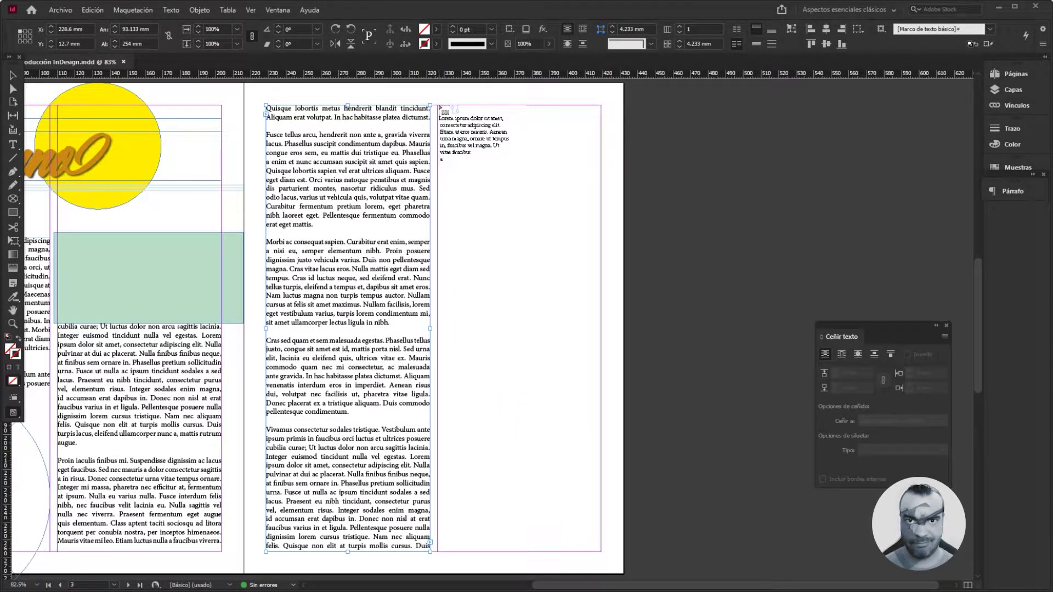
pyautogui.click(438, 108)
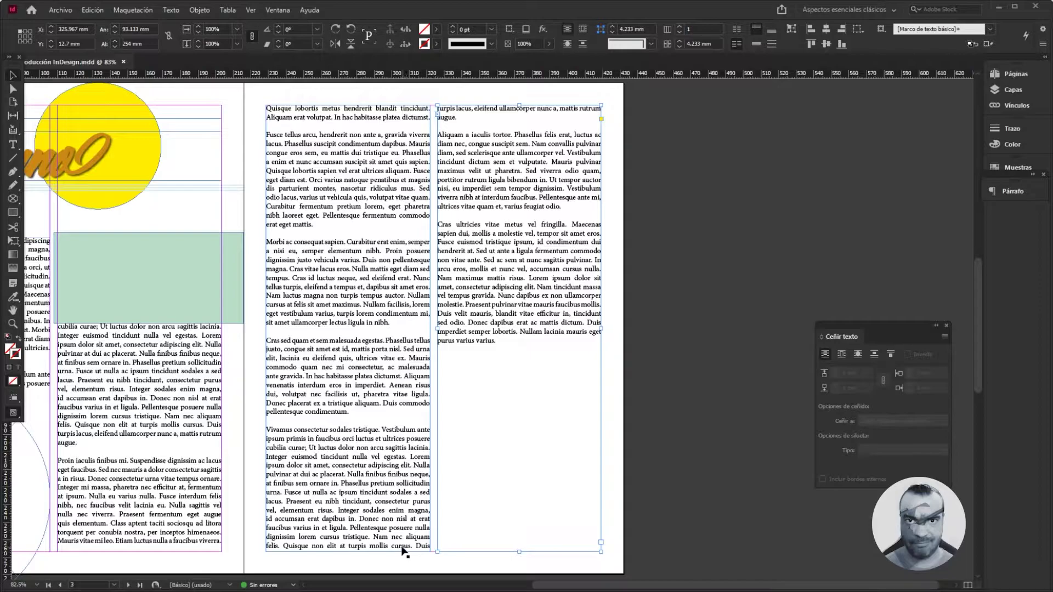
# Set the green rectangle's text wrap offset to 1 mm on all sides
pyautogui.hscroll(-5, 403, 551)
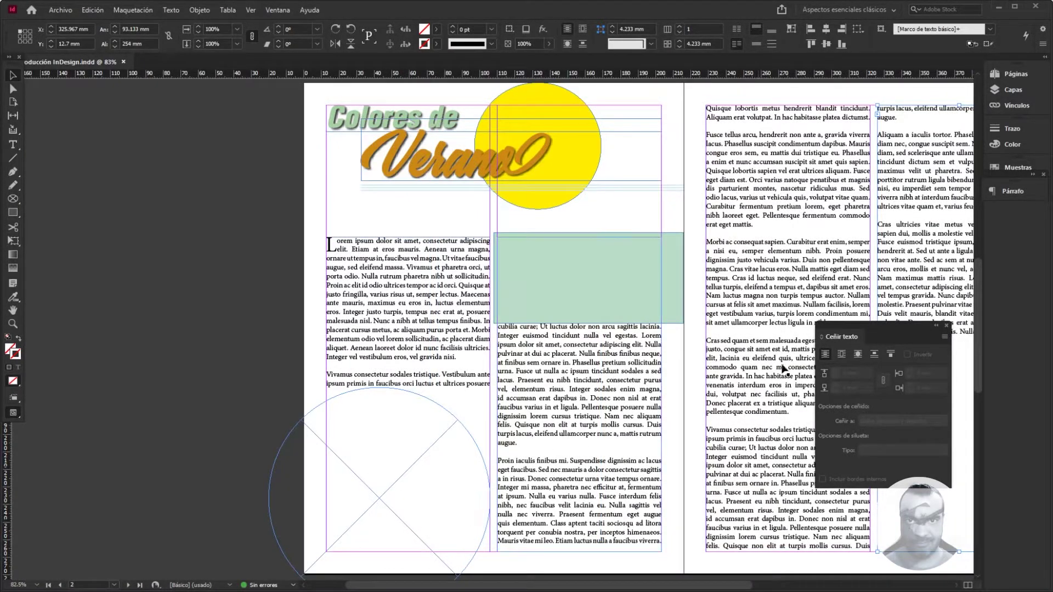
pyautogui.click(625, 270)
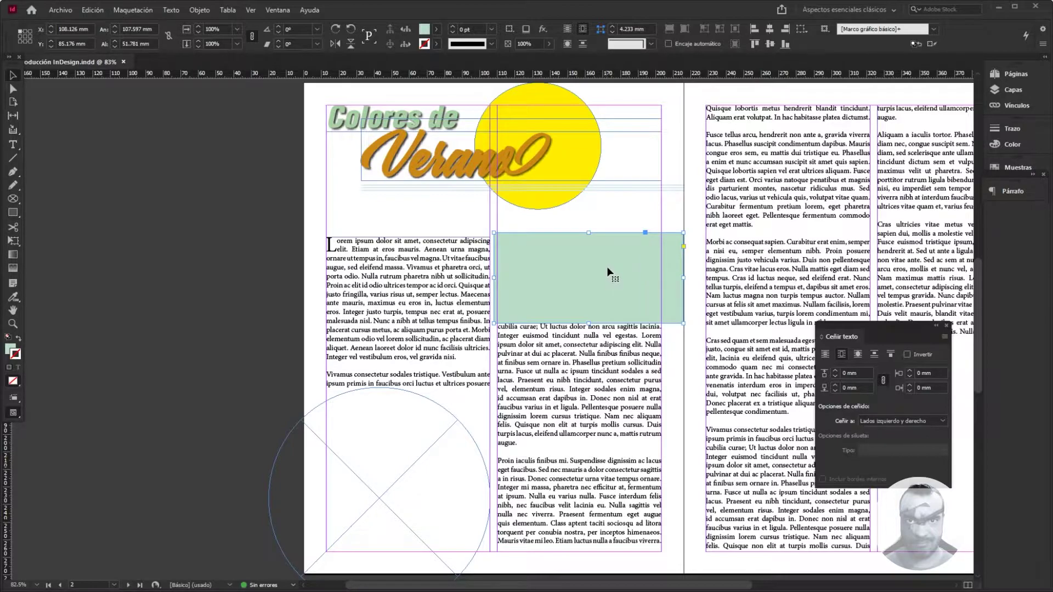
pyautogui.click(835, 370)
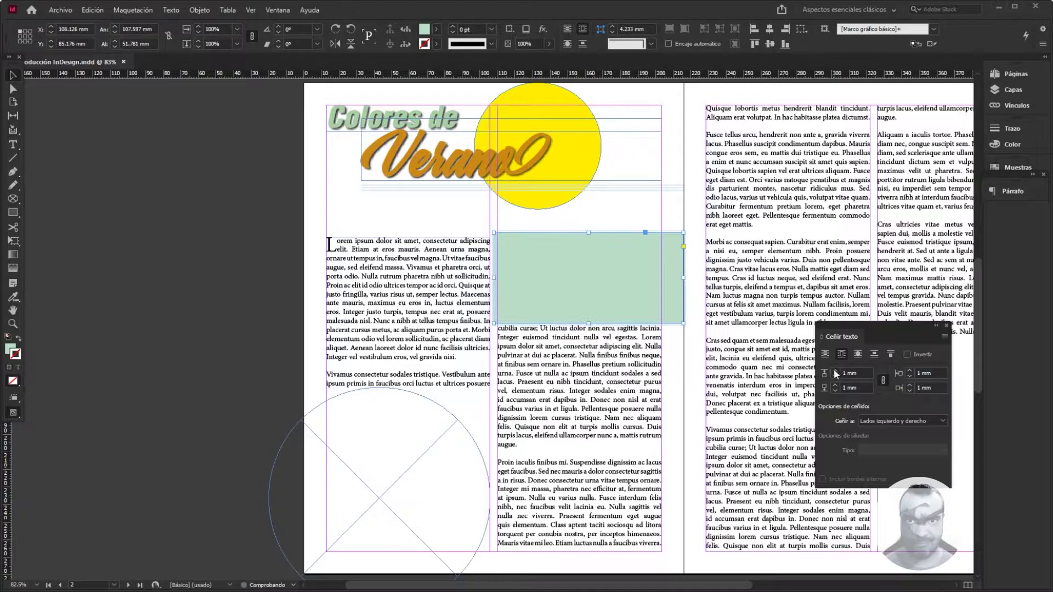
# Try increasing the green rectangle's text wrap offset to 6 mm on all sides
pyautogui.click(835, 370)
pyautogui.click(835, 370)
pyautogui.click(835, 371)
pyautogui.click(834, 368)
pyautogui.click(834, 368)
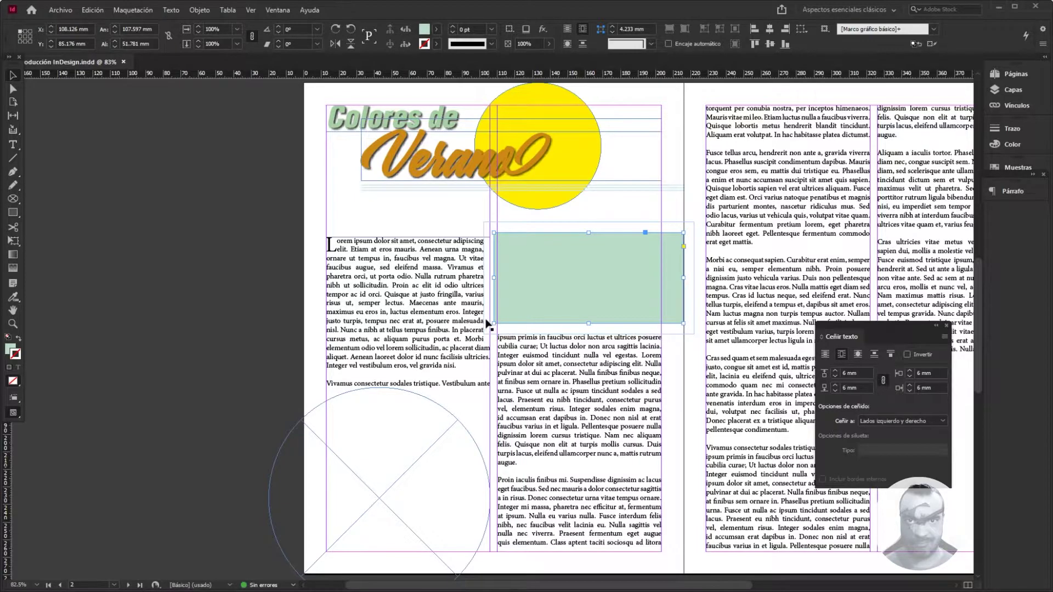
# Wrap the text around the circular frame's object shape with a 5 mm offset, and move the frame out to about X -28.8 mm
pyautogui.click(411, 458)
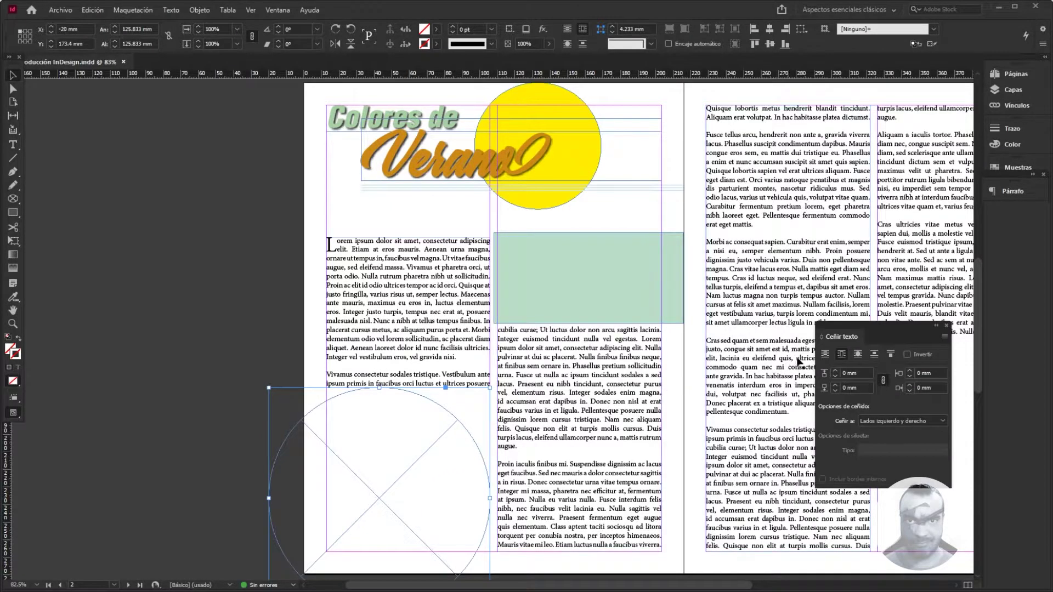
pyautogui.click(858, 355)
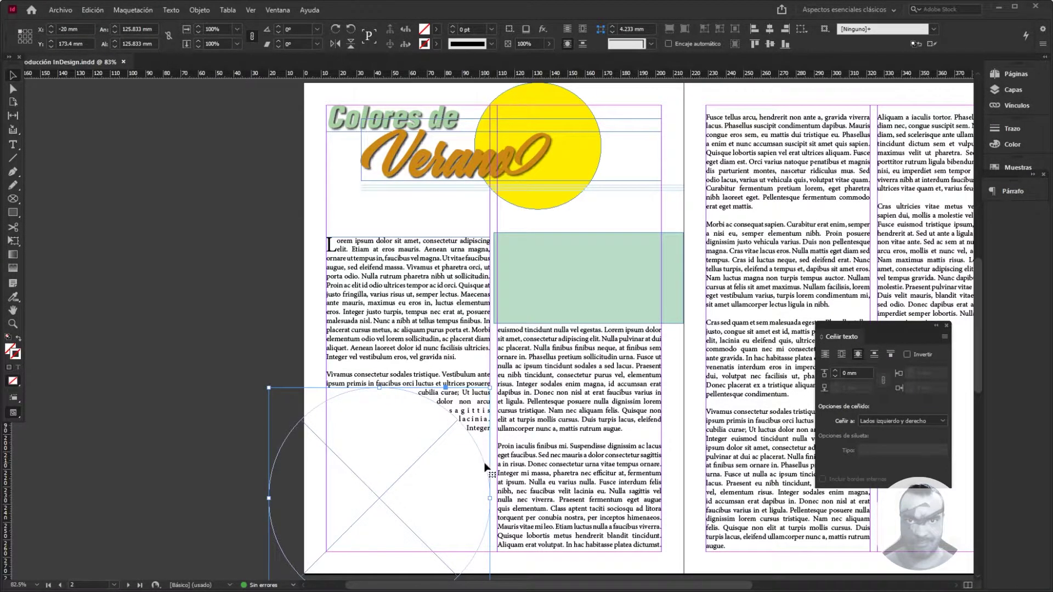
pyautogui.click(835, 371)
pyautogui.click(835, 370)
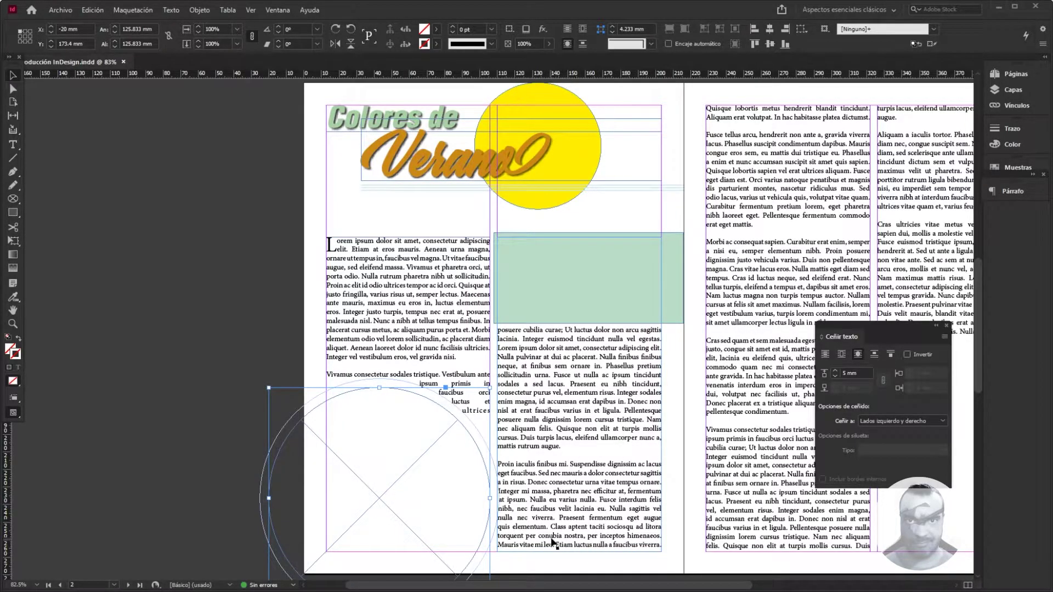
pyautogui.moveTo(355, 518); pyautogui.dragTo(340, 521)
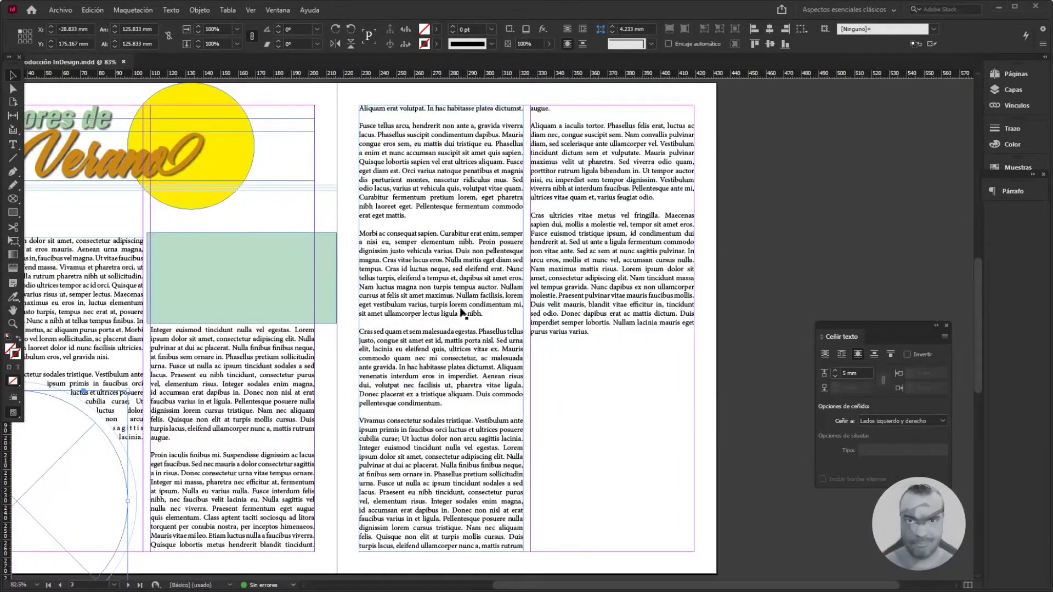
# Draw two rectangular placeholder frames on page 3: one atop the first column and one about 190.5 × 77.6 mm across the bottom of both columns
pyautogui.moveTo(13, 198); pyautogui.dragTo(55, 203)
pyautogui.moveTo(359, 105); pyautogui.dragTo(523, 323)
pyautogui.moveTo(693, 415); pyautogui.dragTo(359, 551)
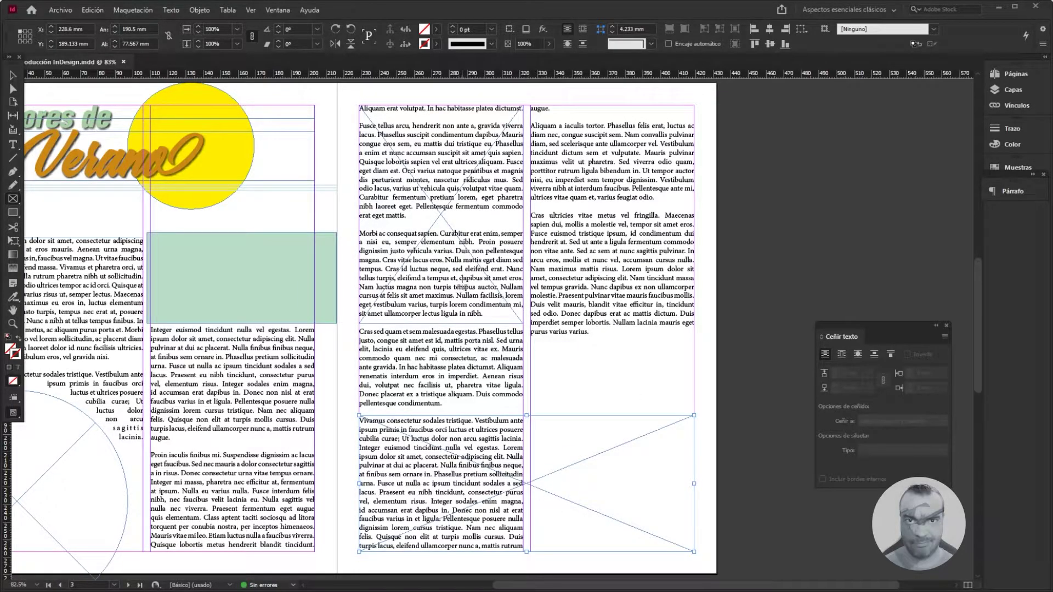
# Apply bounding-box text wrap to both rectangular placeholder frames on page 3
pyautogui.press('v')
pyautogui.keyDown('shift'); pyautogui.click(526, 486); pyautogui.keyUp('shift')
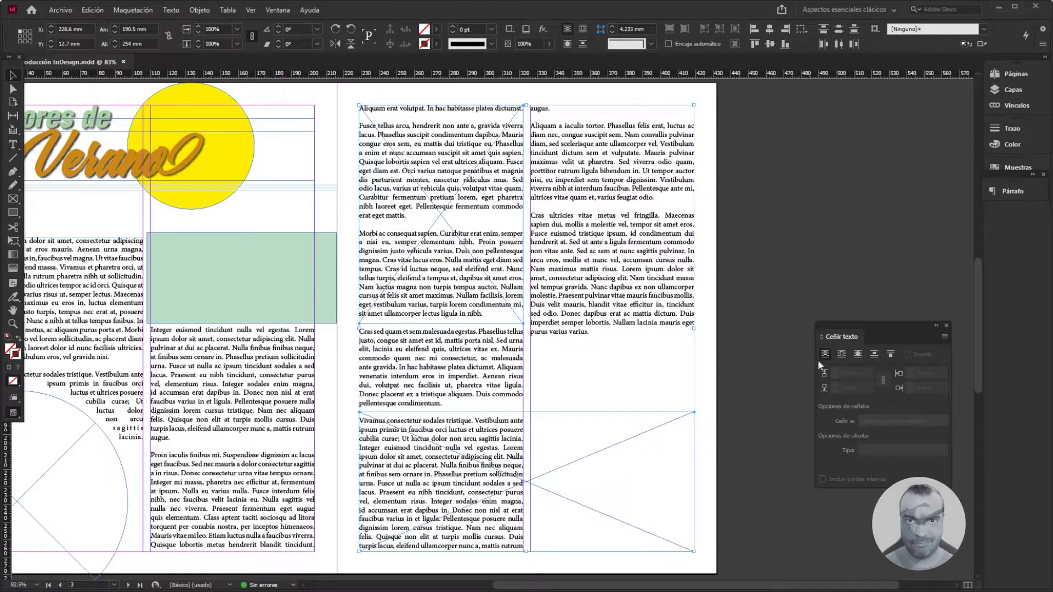
pyautogui.click(842, 354)
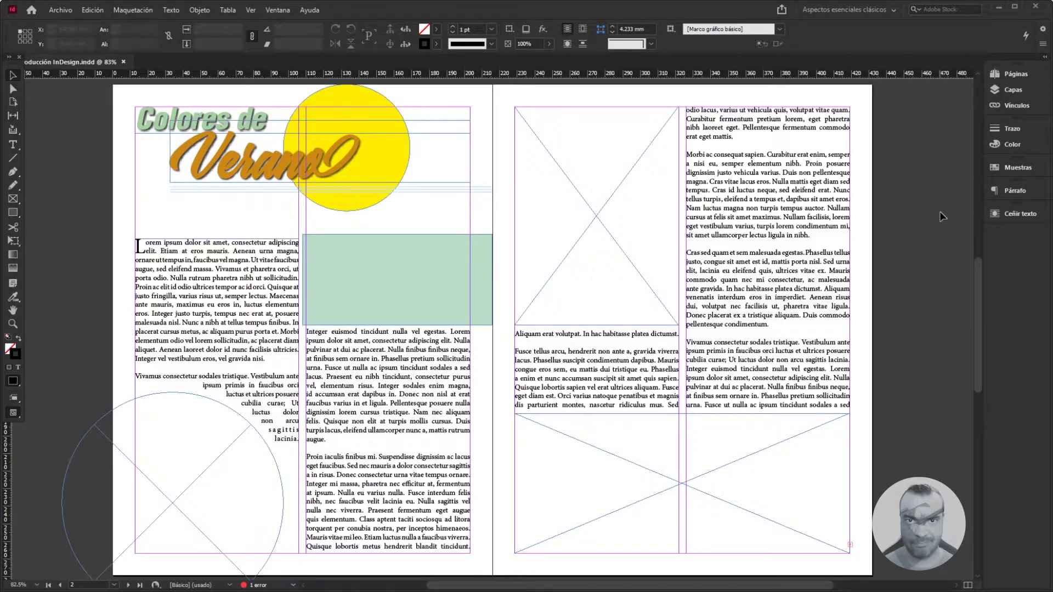
# Place the portrait photo of the woman in the circular frame on page 2 and reposition the image inside the frame
pyautogui.click(193, 493)
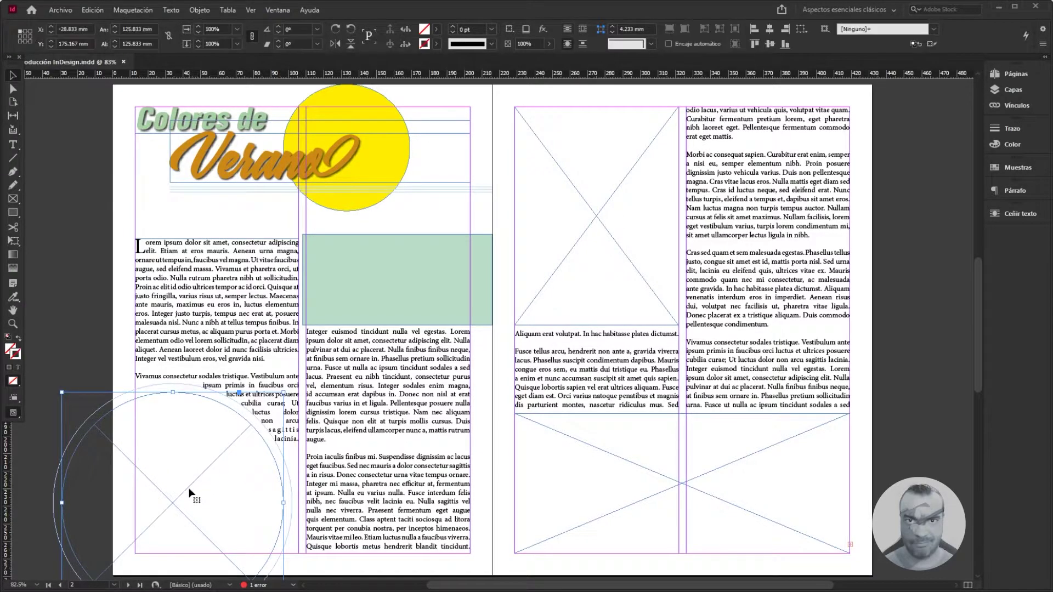
pyautogui.click(62, 11)
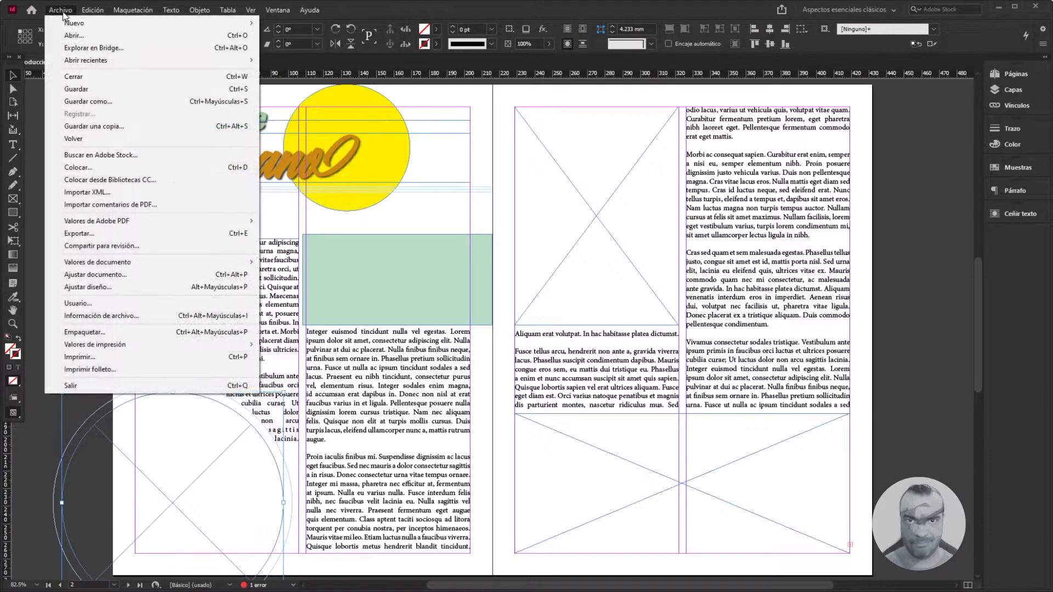
pyautogui.click(78, 167)
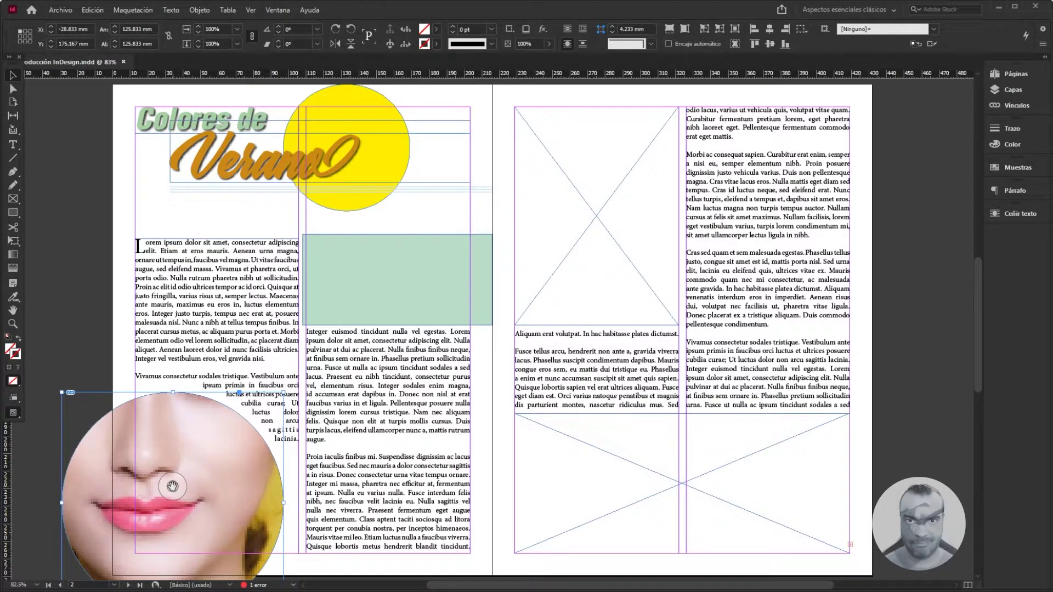
pyautogui.moveTo(172, 486); pyautogui.dragTo(233, 561)
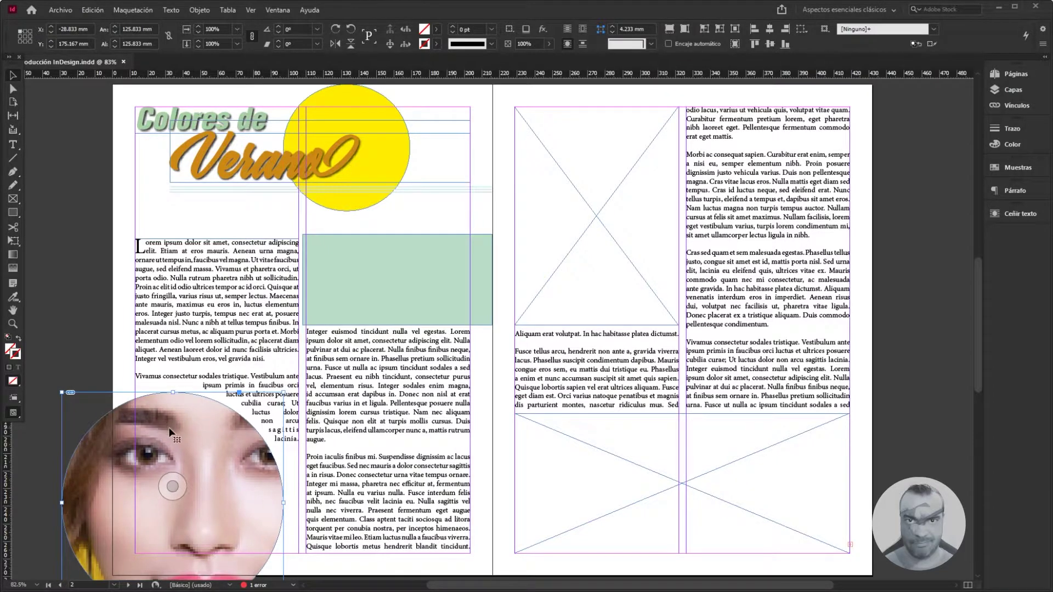
pyautogui.moveTo(172, 486); pyautogui.dragTo(217, 508)
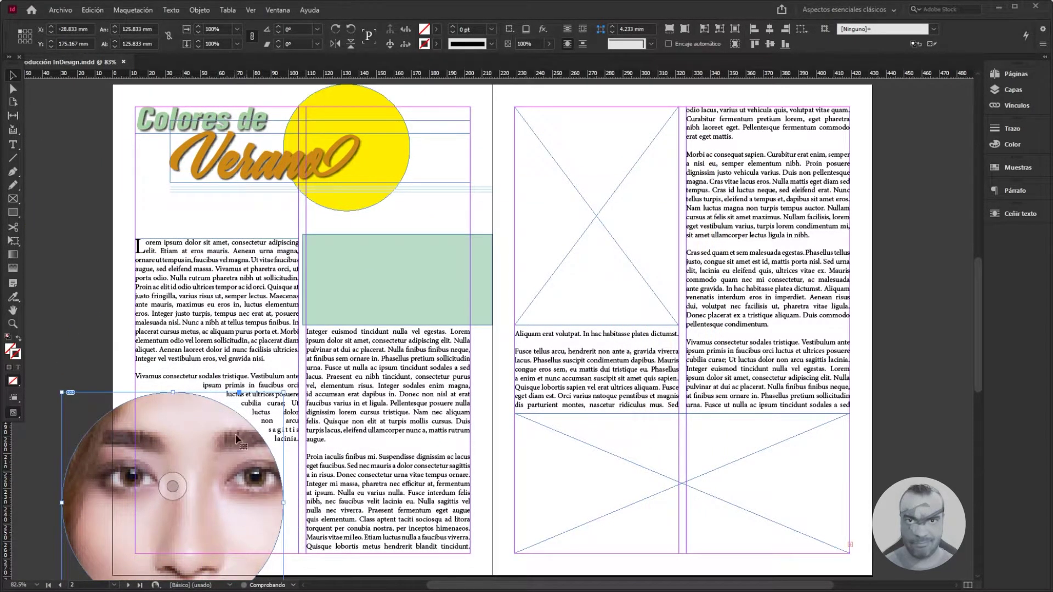
# Fit the portrait photo to the circular frame by filling the frame proportionally
pyautogui.rightClick(192, 465)
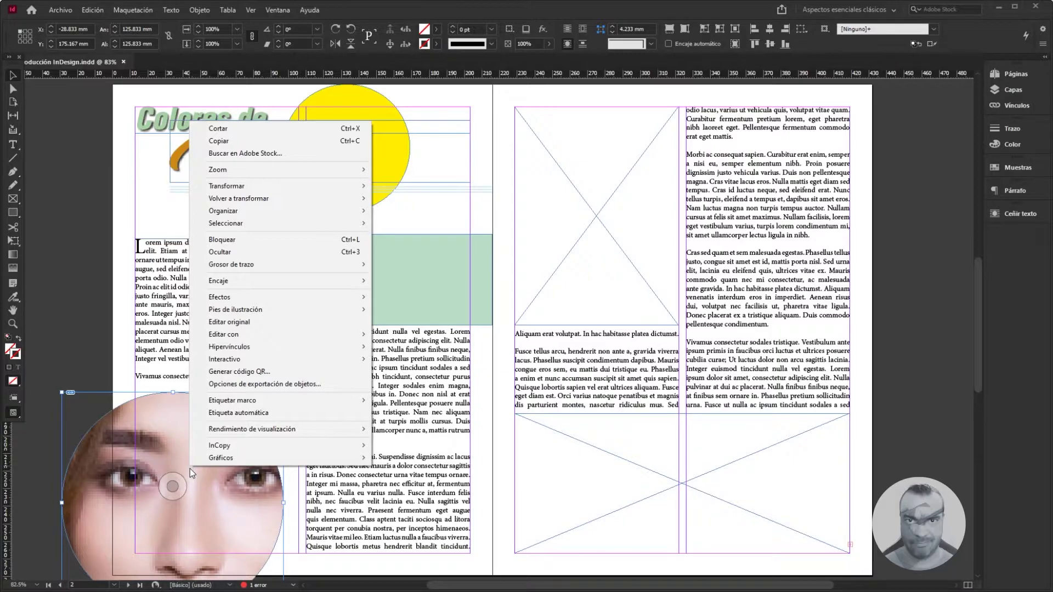
pyautogui.rightClick(194, 487)
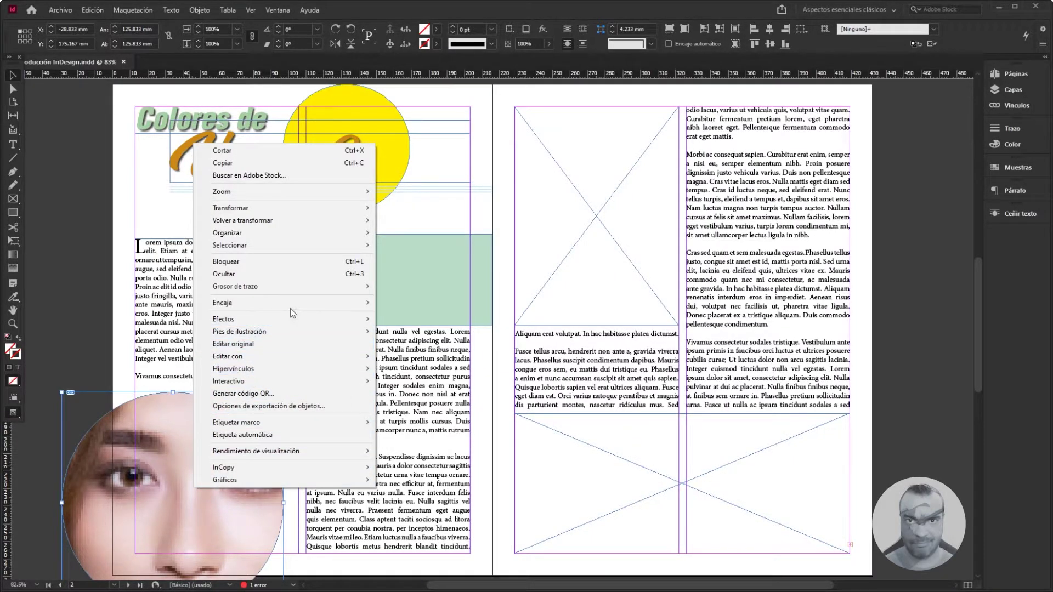
pyautogui.moveTo(314, 304)
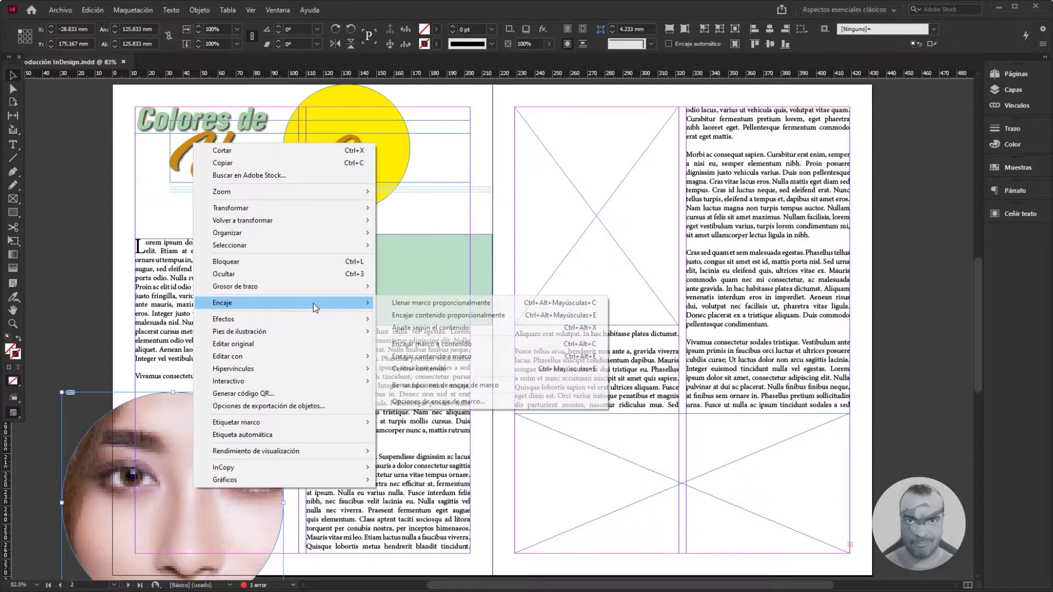
pyautogui.click(418, 305)
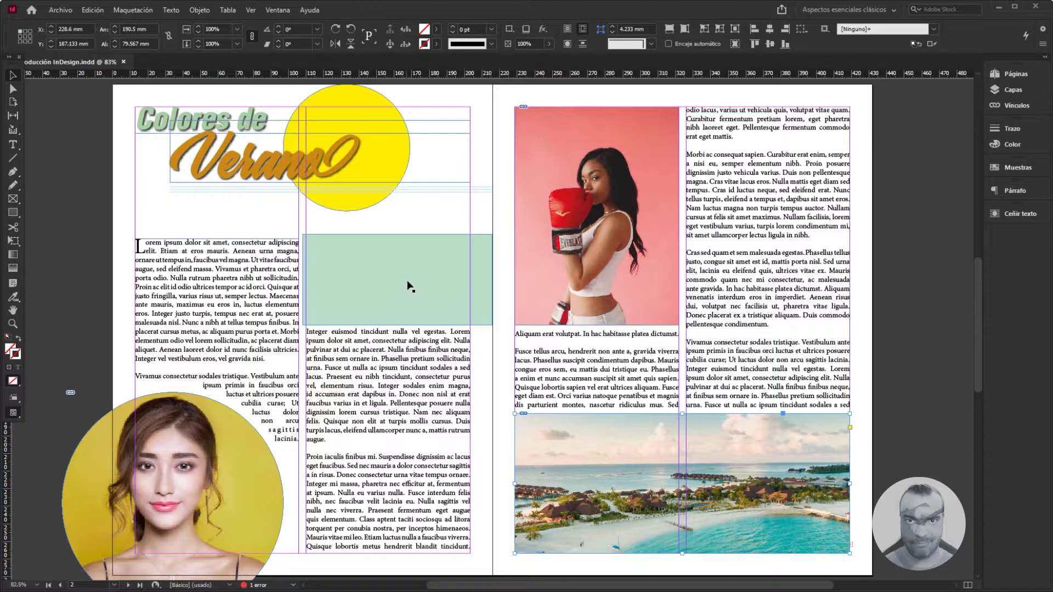
# Paste the lorem ipsum body text into the green rectangle and delete everything after "Proin ac elit id odio ultrices tempor ac id orci."
pyautogui.click(428, 276)
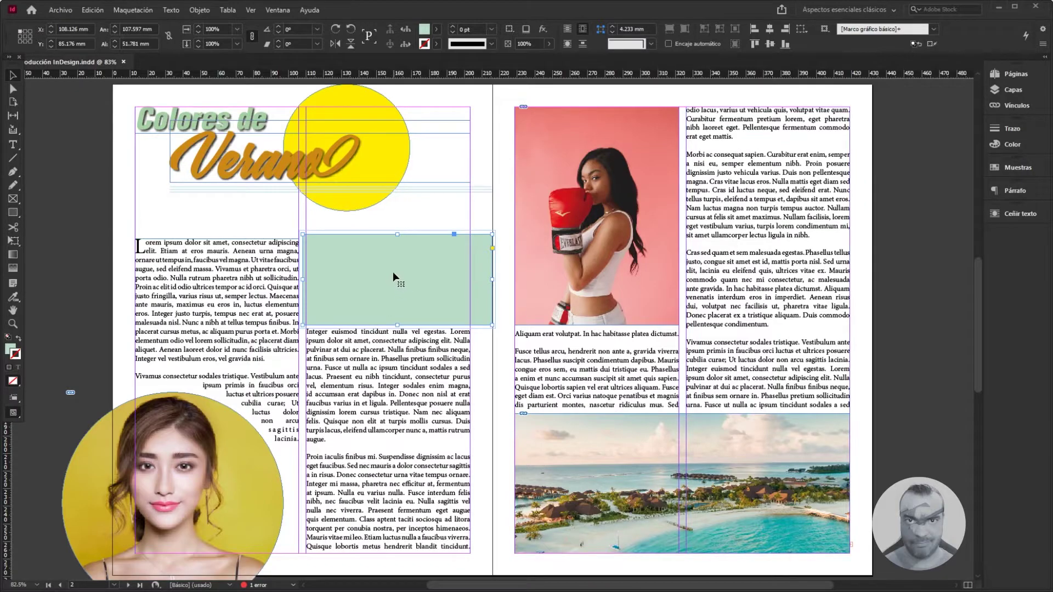
pyautogui.click(14, 145)
pyautogui.click(337, 242)
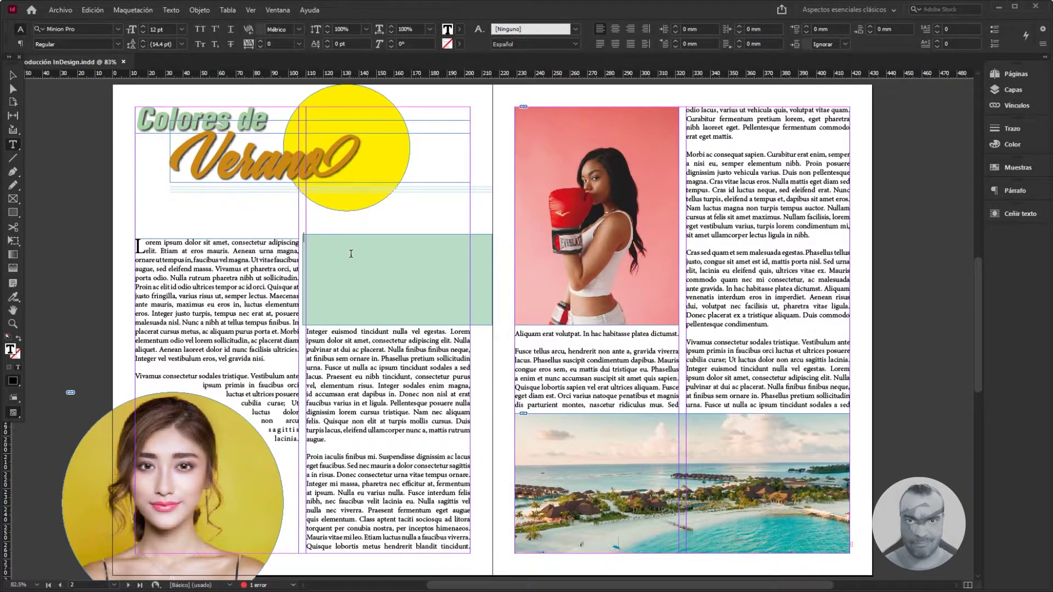
pyautogui.hotkey('ctrl', 'v')
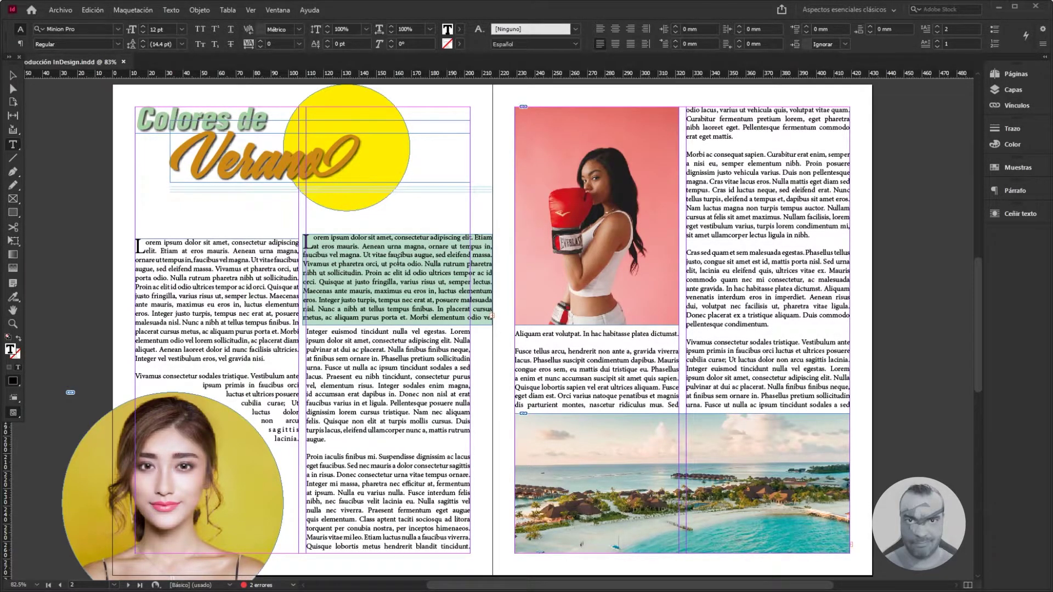
pyautogui.click(318, 283)
pyautogui.hotkey('ctrl', 'shift', 'End')
pyautogui.press('Delete')
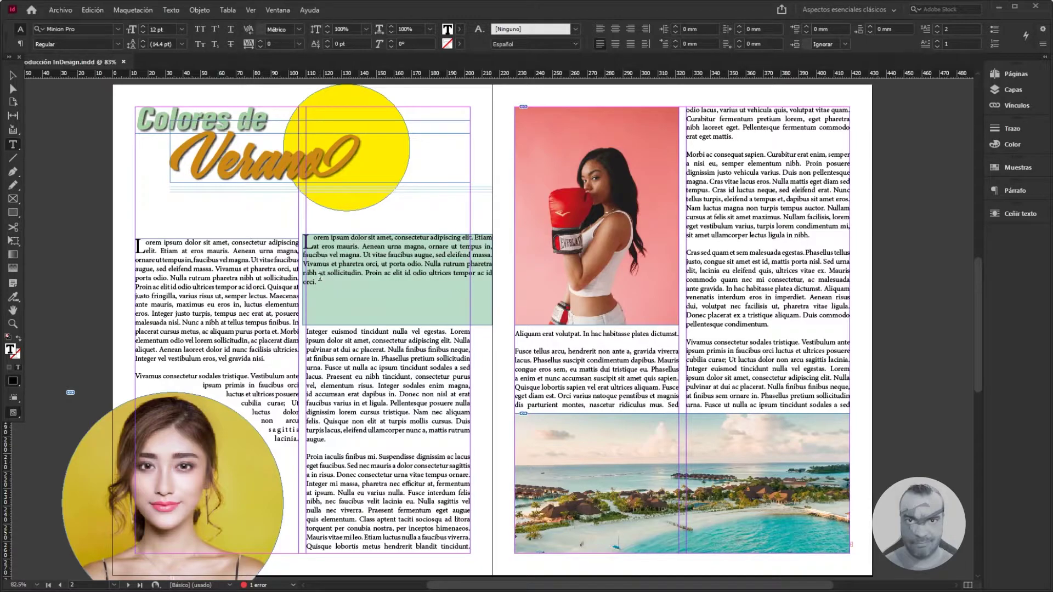
# Style the green rectangle's text as a quotation ending at "sed eleifend massa", in green DINOT BoldItalic 18 pt without a drop cap
pyautogui.moveTo(318, 282); pyautogui.dragTo(303, 237)
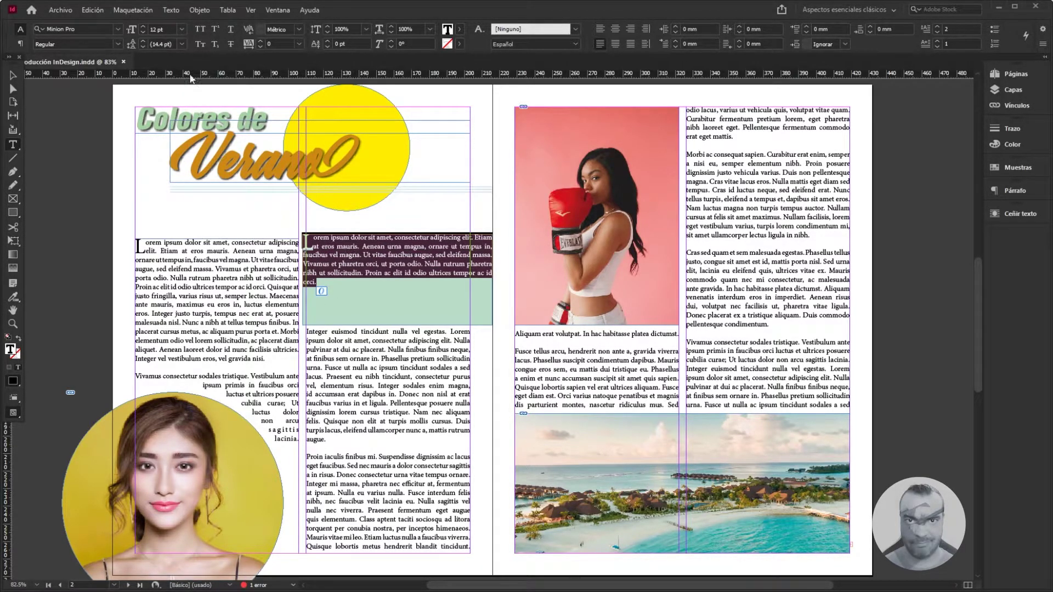
pyautogui.click(117, 29)
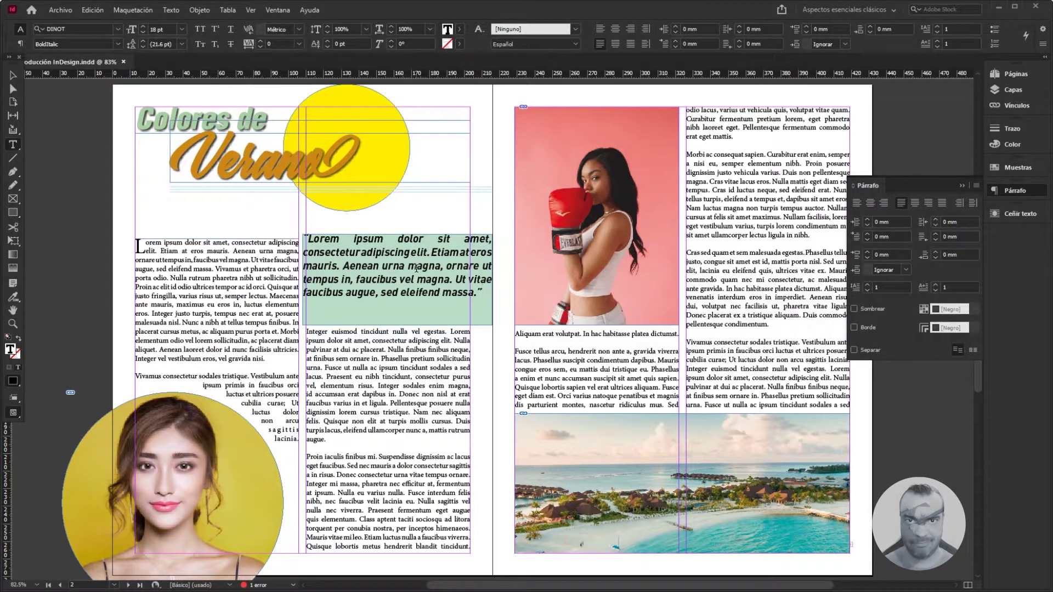
pyautogui.moveTo(485, 290); pyautogui.dragTo(304, 237)
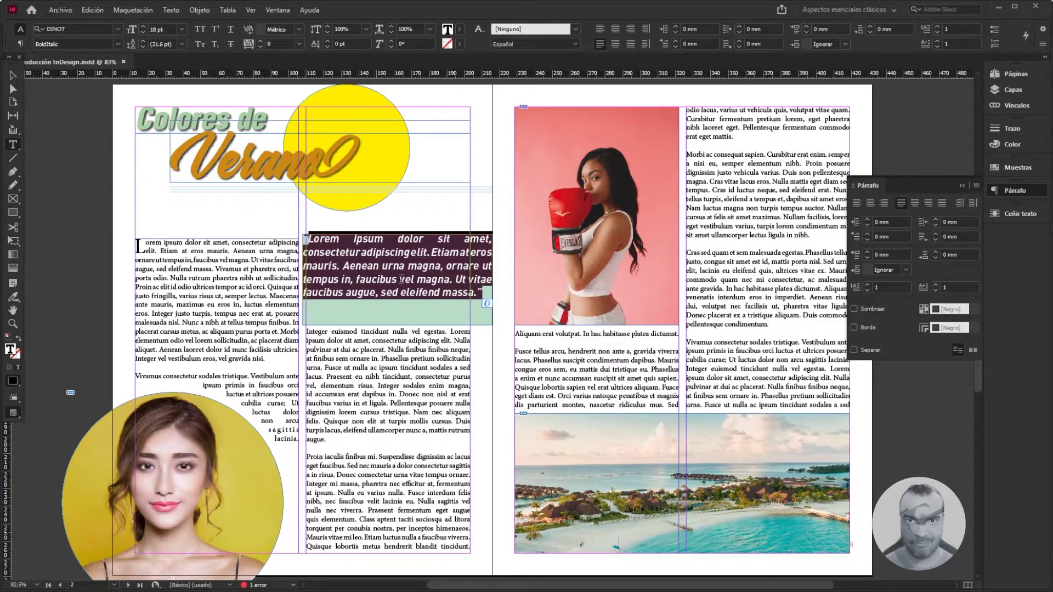
pyautogui.press('Escape')
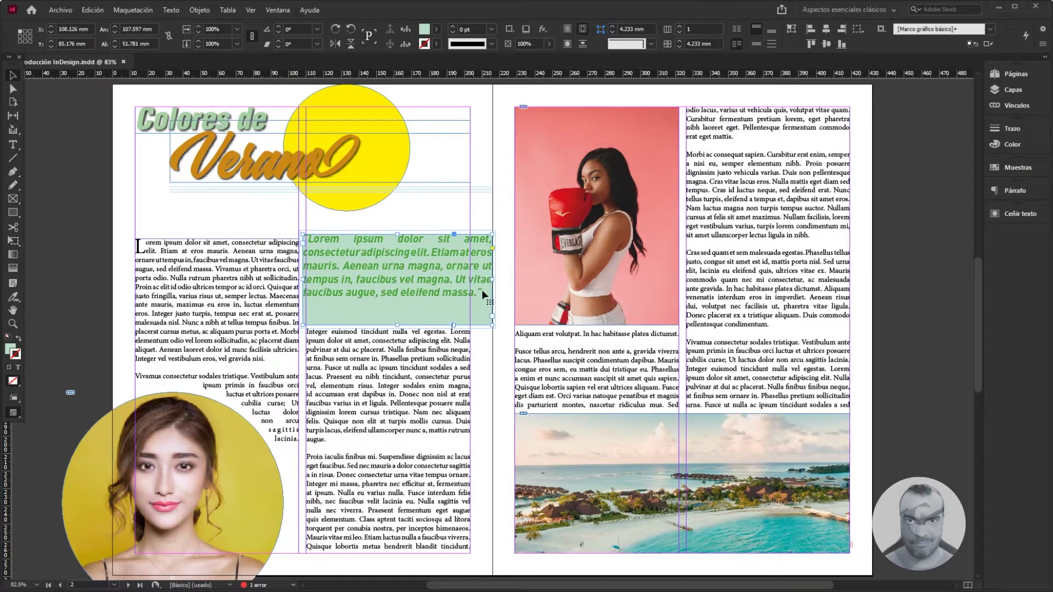
# Set the quote text frame's inset spacing to 4 mm on all four sides, with preview enabled
pyautogui.rightClick(394, 268)
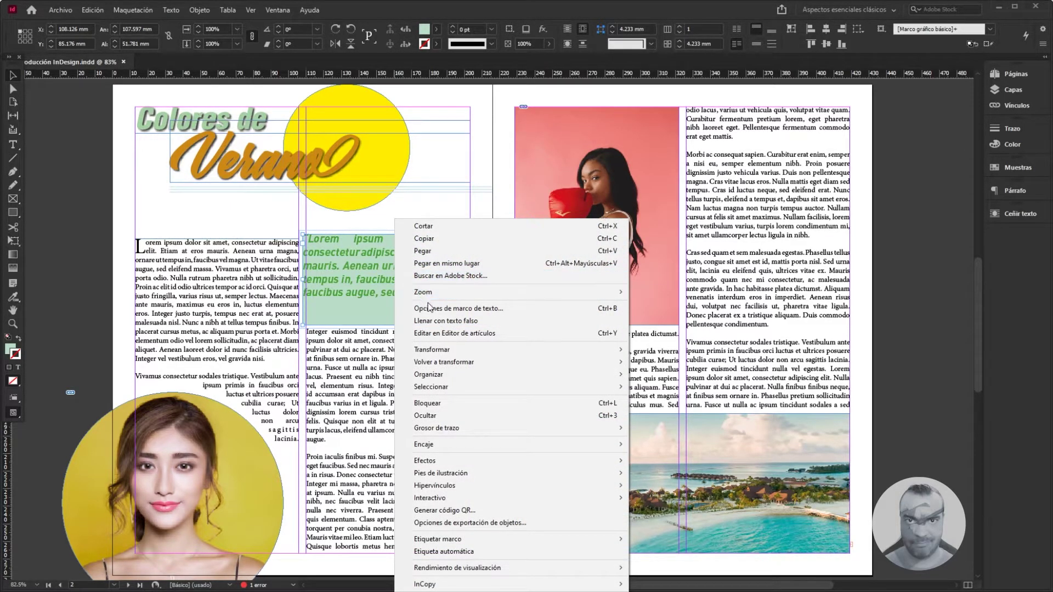
pyautogui.click(476, 310)
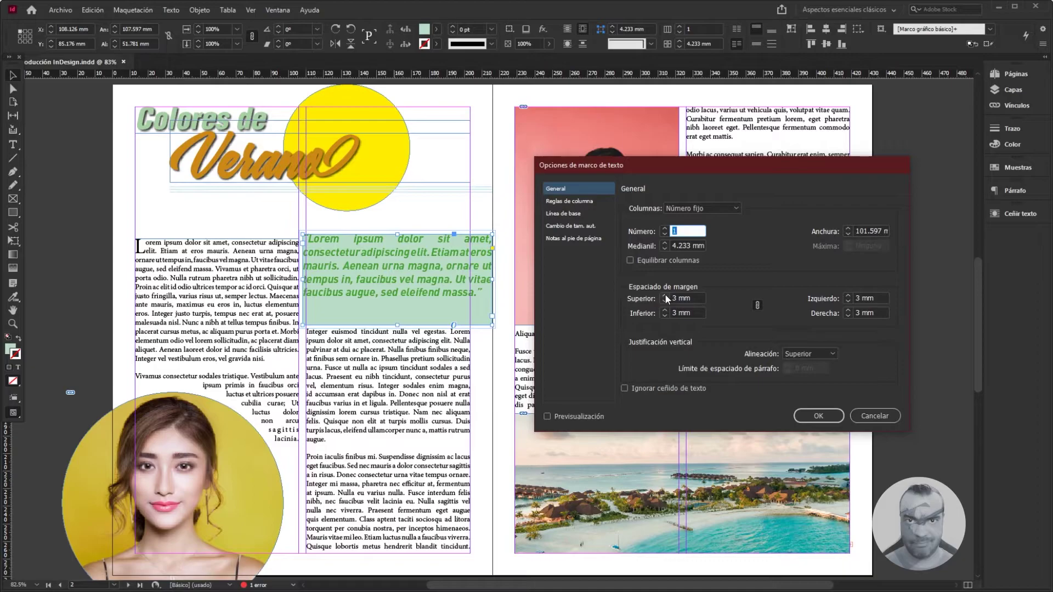
pyautogui.click(547, 416)
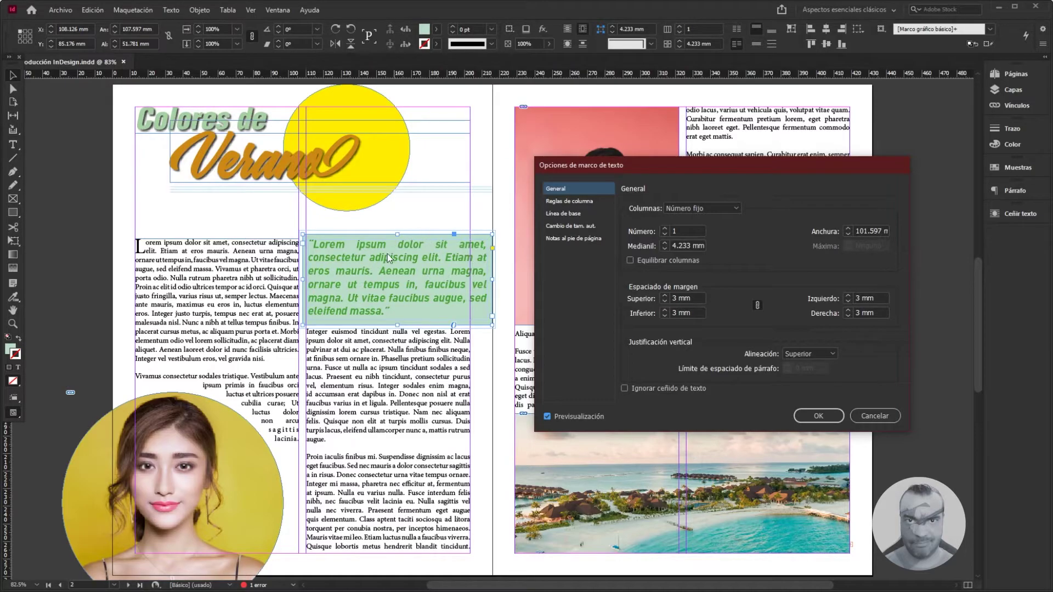
pyautogui.click(663, 295)
pyautogui.click(663, 295)
pyautogui.click(663, 301)
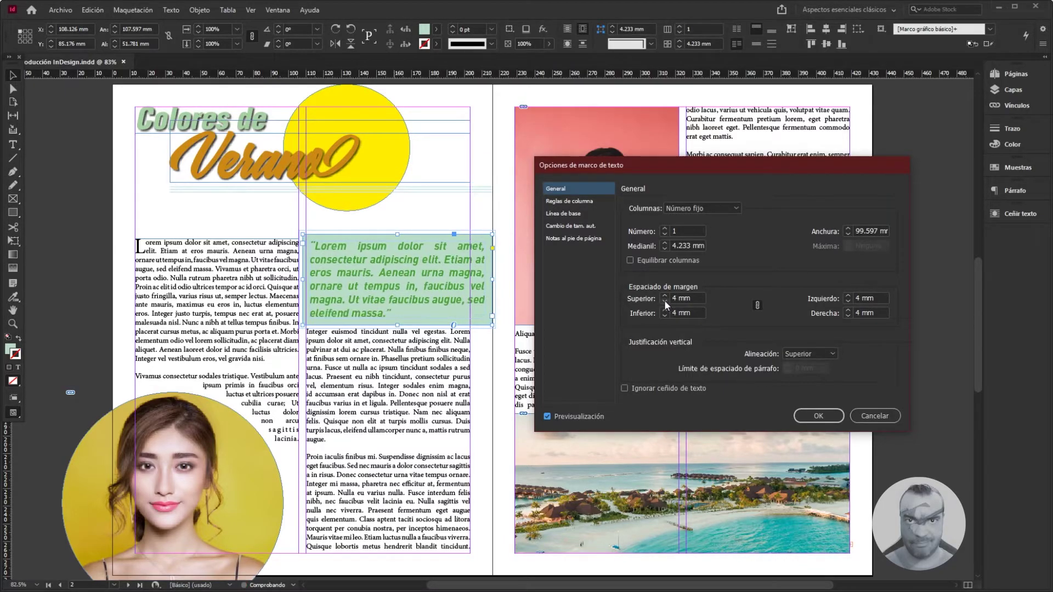
pyautogui.click(818, 416)
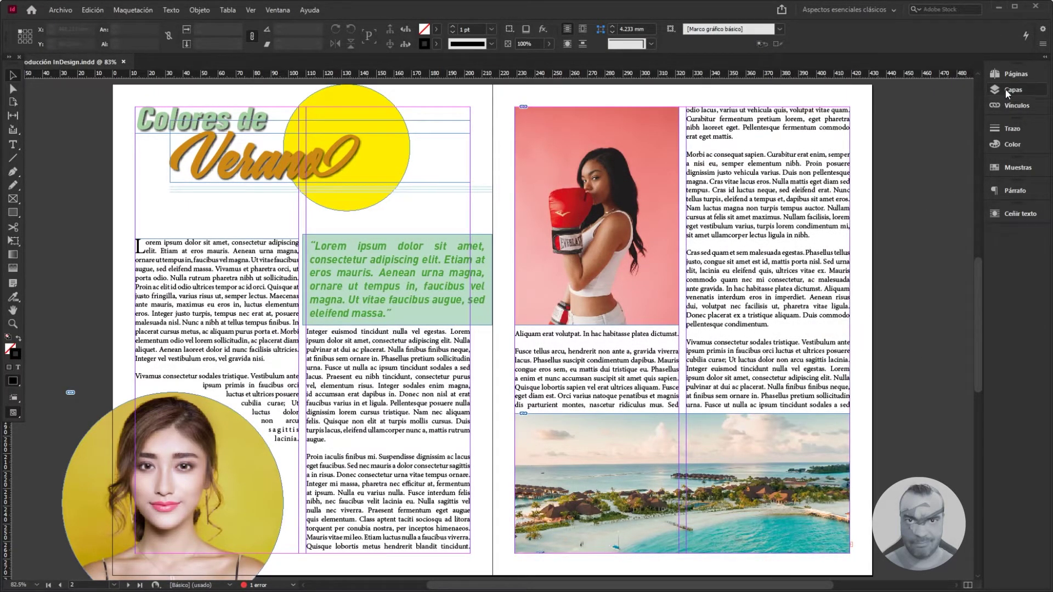
# Go to page 4 and draw a rectangular placeholder frame covering the whole page, 215.9 × 279.4 mm
pyautogui.click(1011, 73)
pyautogui.doubleClick(901, 203)
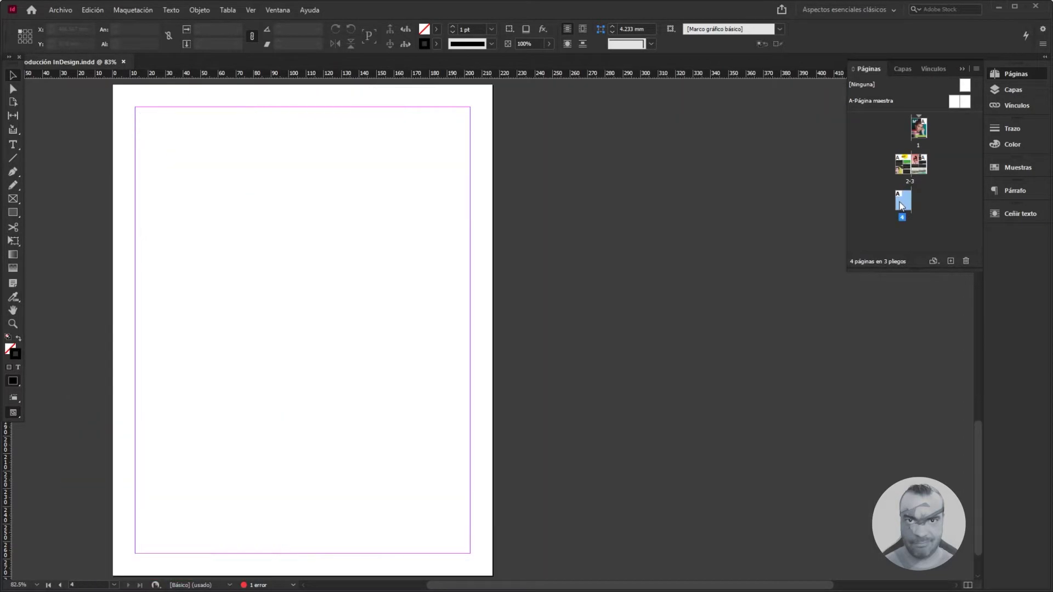
pyautogui.click(13, 199)
pyautogui.moveTo(112, 83); pyautogui.dragTo(492, 575)
pyautogui.hotkey('ctrl', '0')
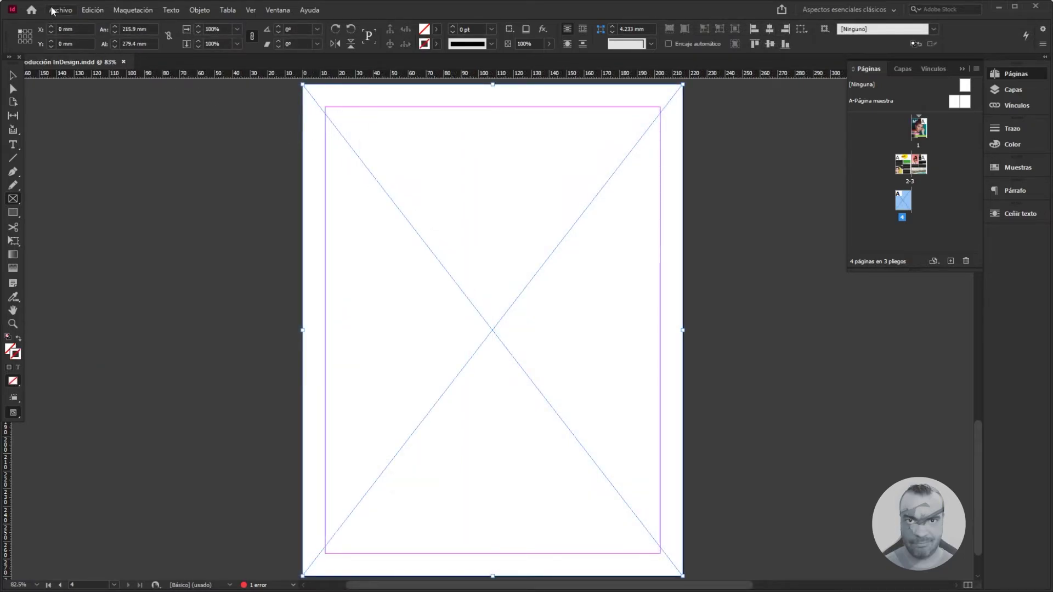
# Place the red and orange abstract landscape image in page 4's full-page frame and fill the frame proportionally
pyautogui.click(53, 11)
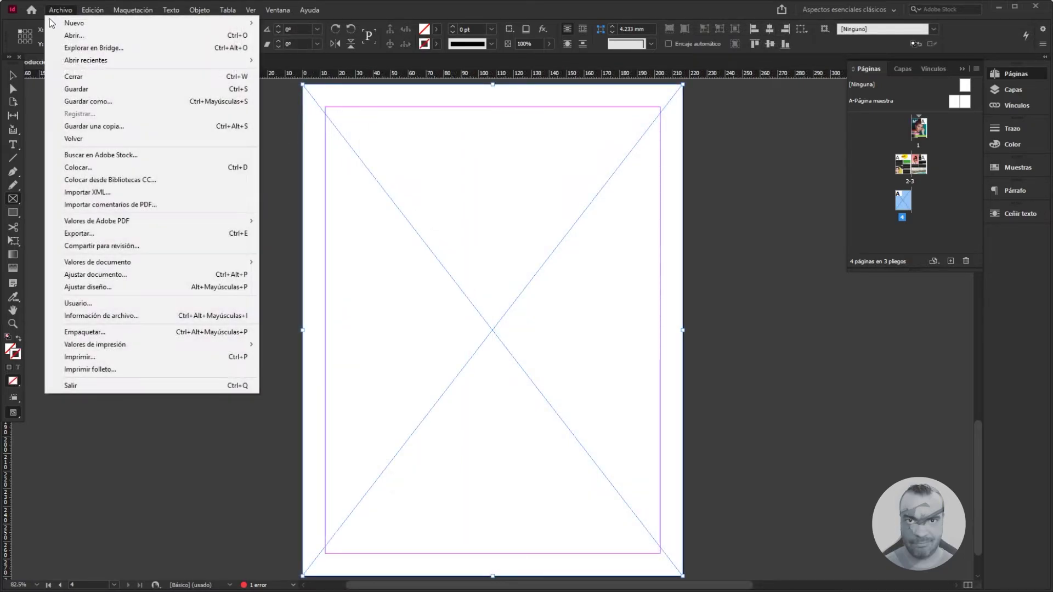
pyautogui.click(91, 168)
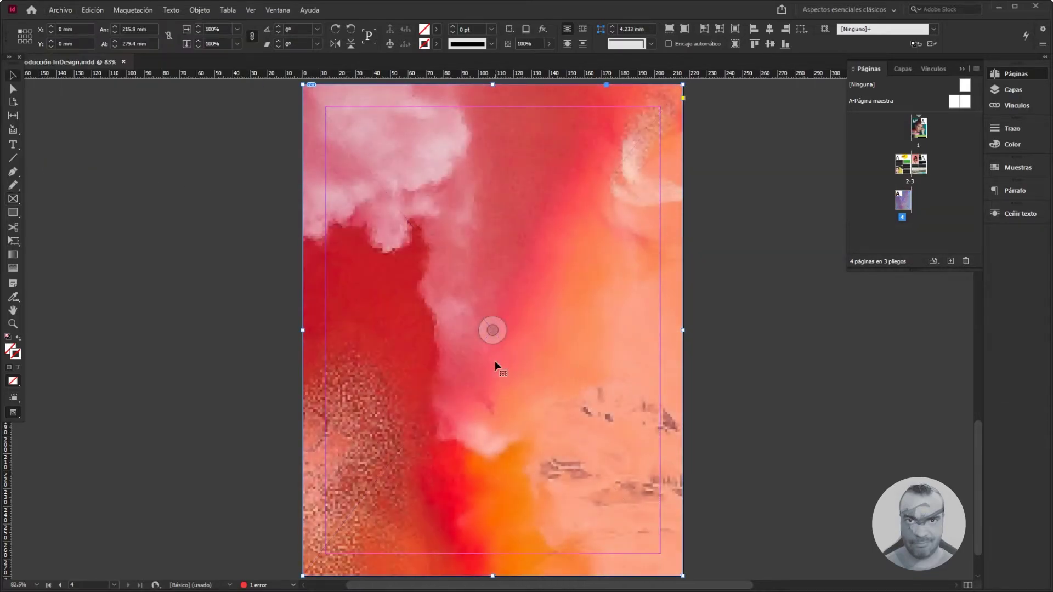
pyautogui.rightClick(491, 360)
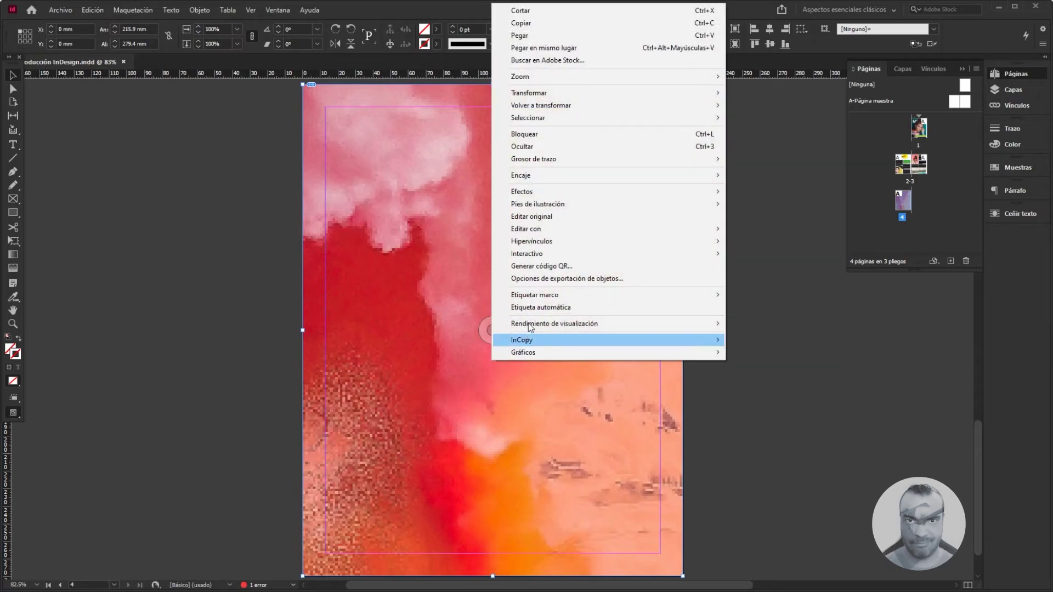
pyautogui.moveTo(640, 175)
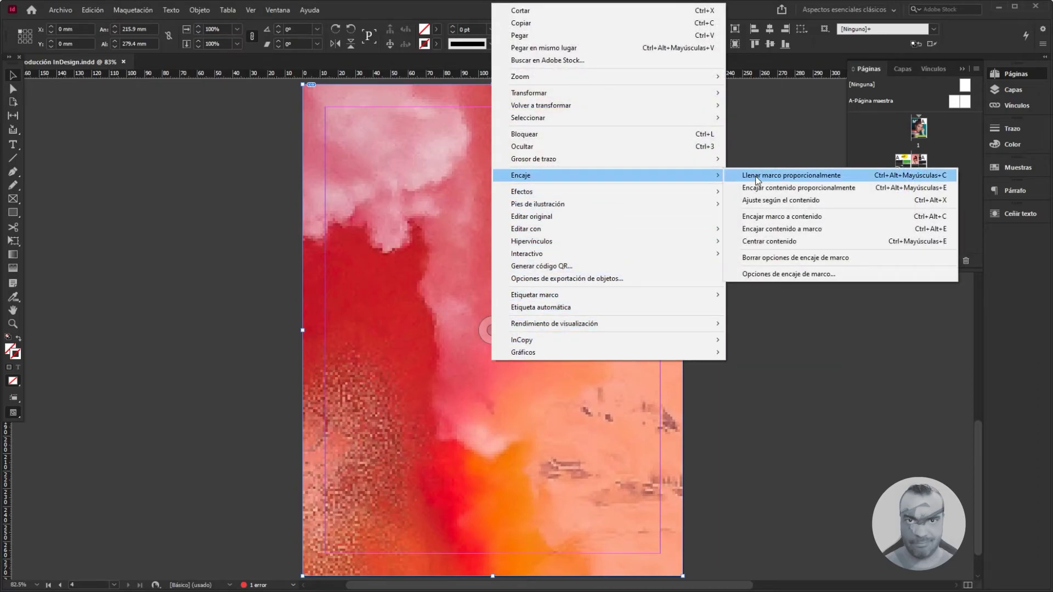
pyautogui.click(786, 176)
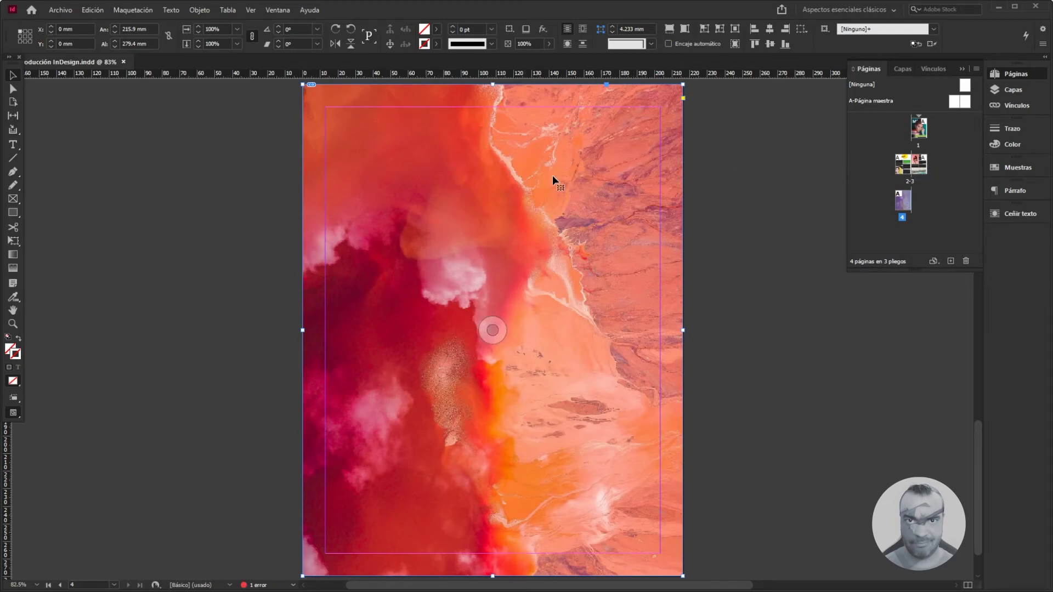